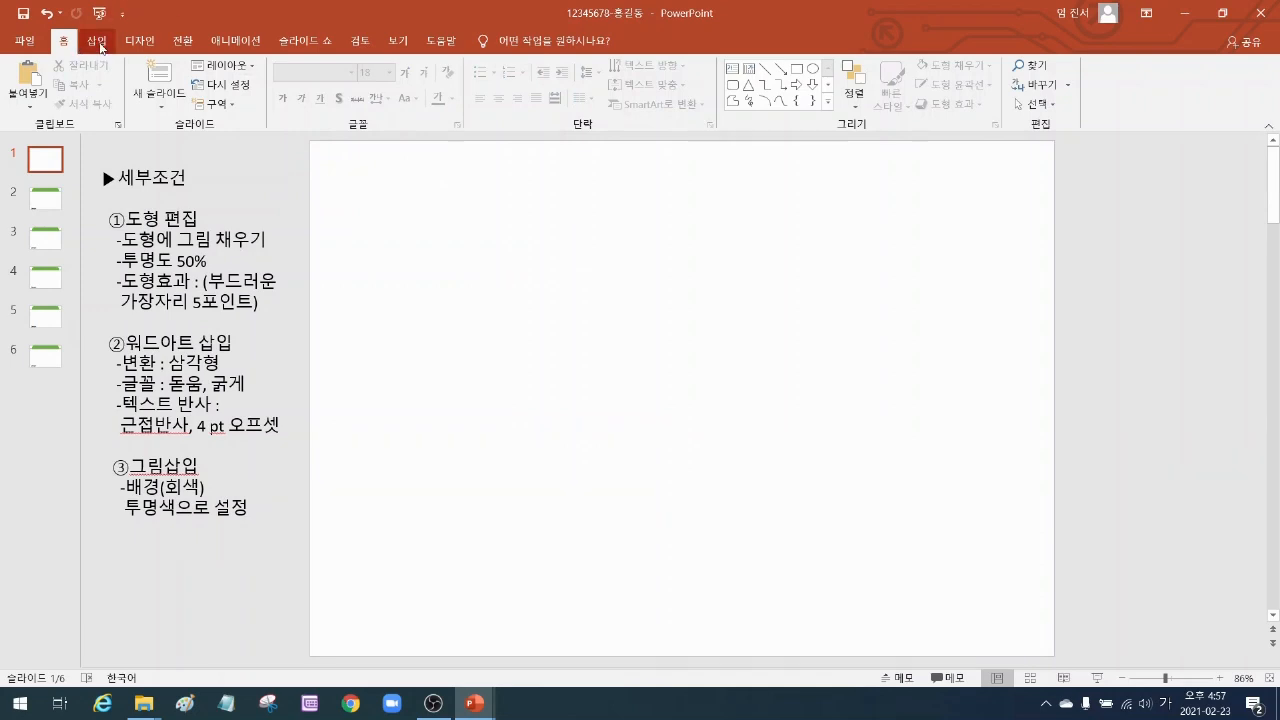
# Step: Draw a rectangle about 27.52 cm wide and 10.76 cm high across the full lower part of slide 1
pyautogui.click(100, 48)
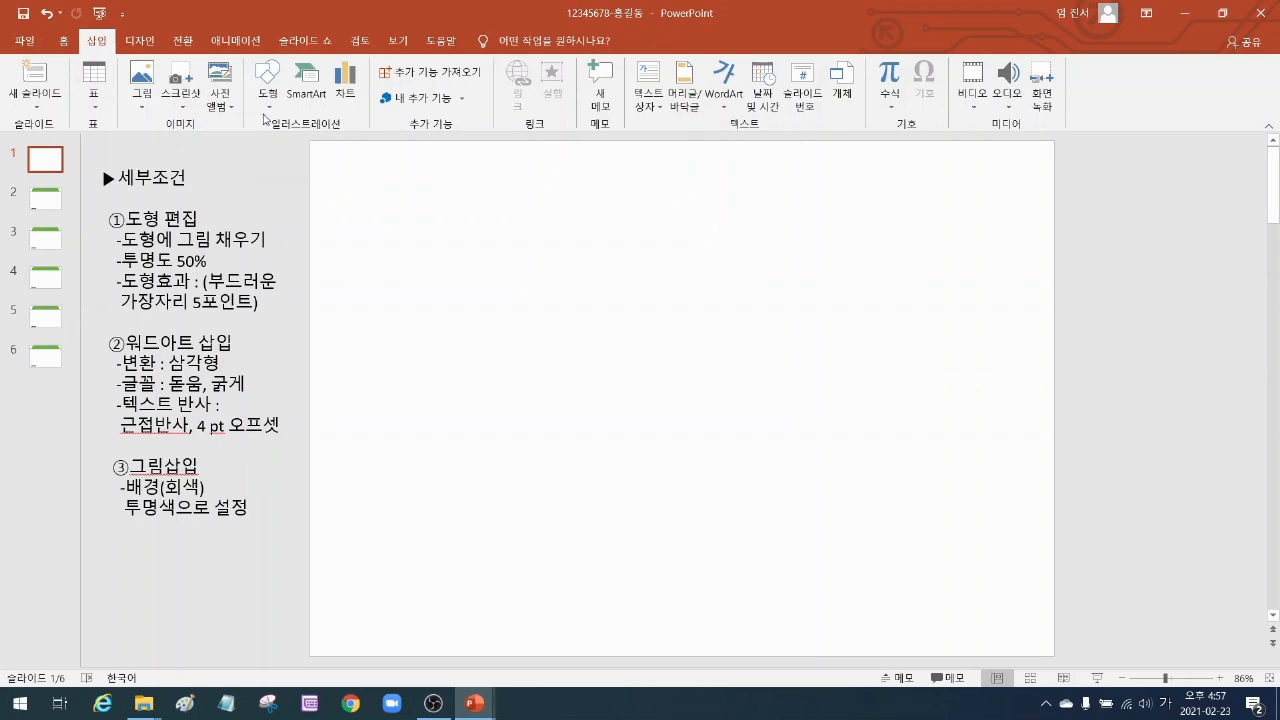
pyautogui.click(264, 110)
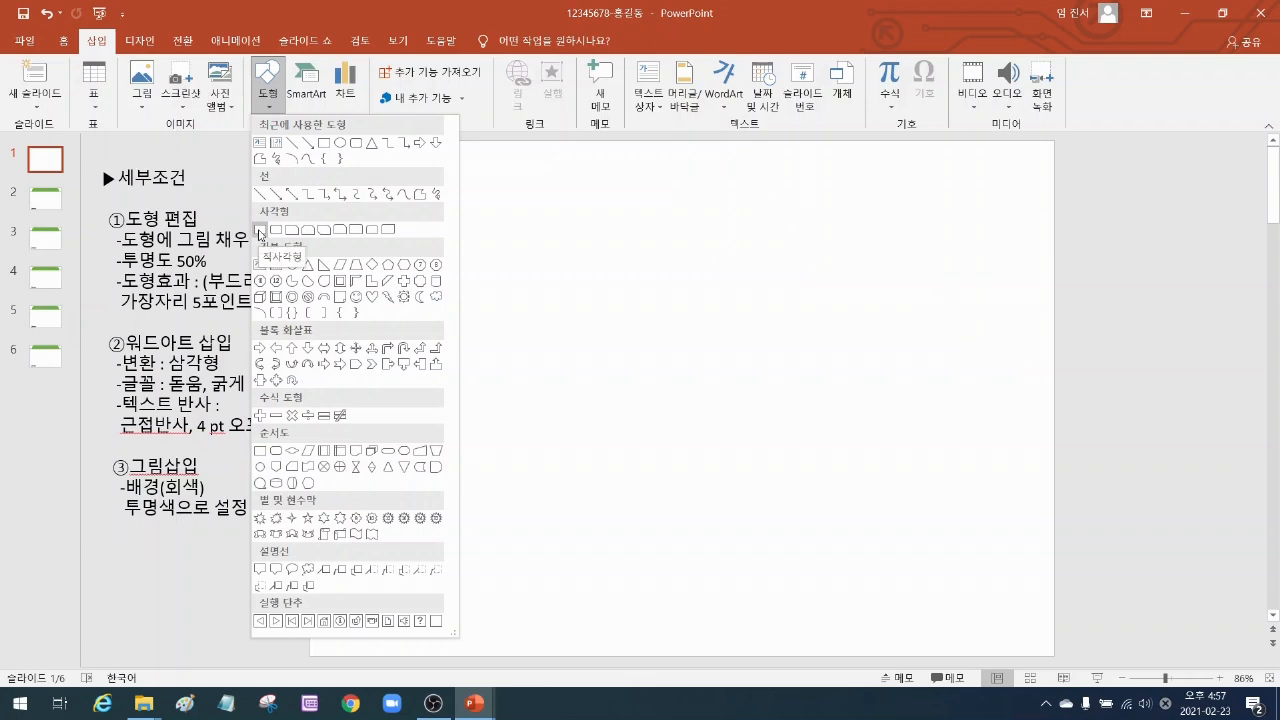
pyautogui.click(261, 231)
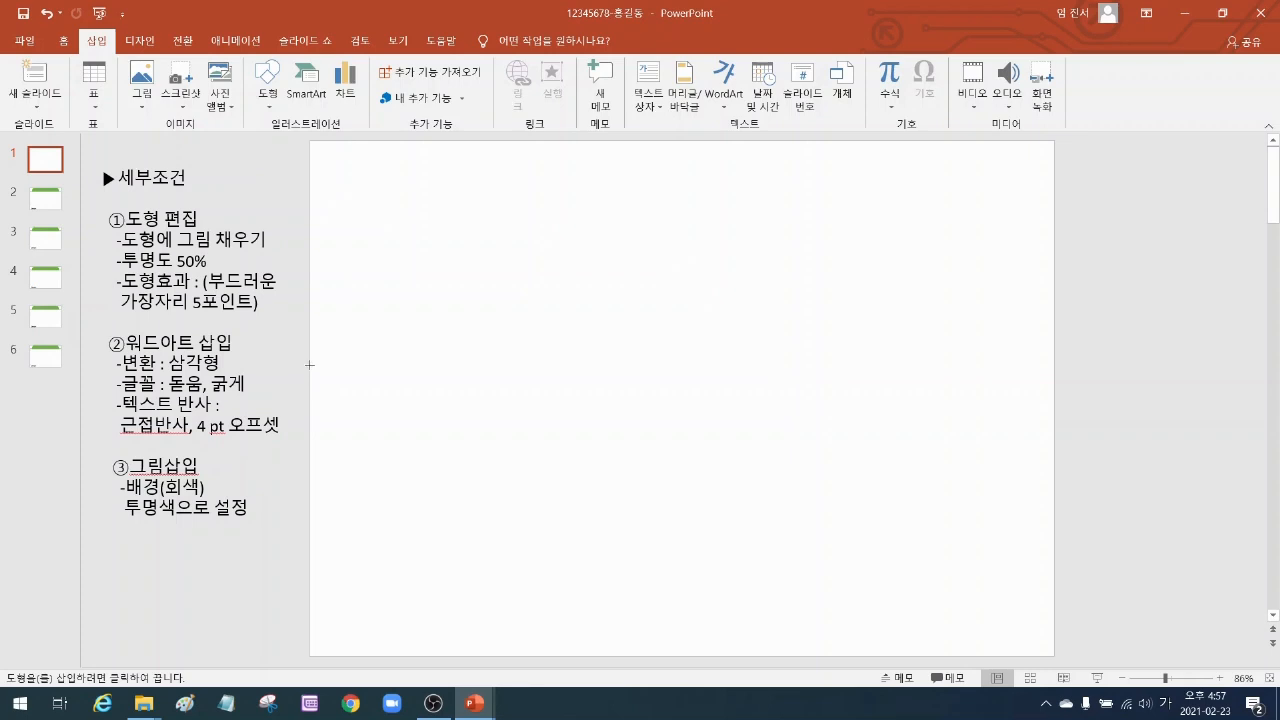
pyautogui.moveTo(310, 365); pyautogui.dragTo(1050, 653)
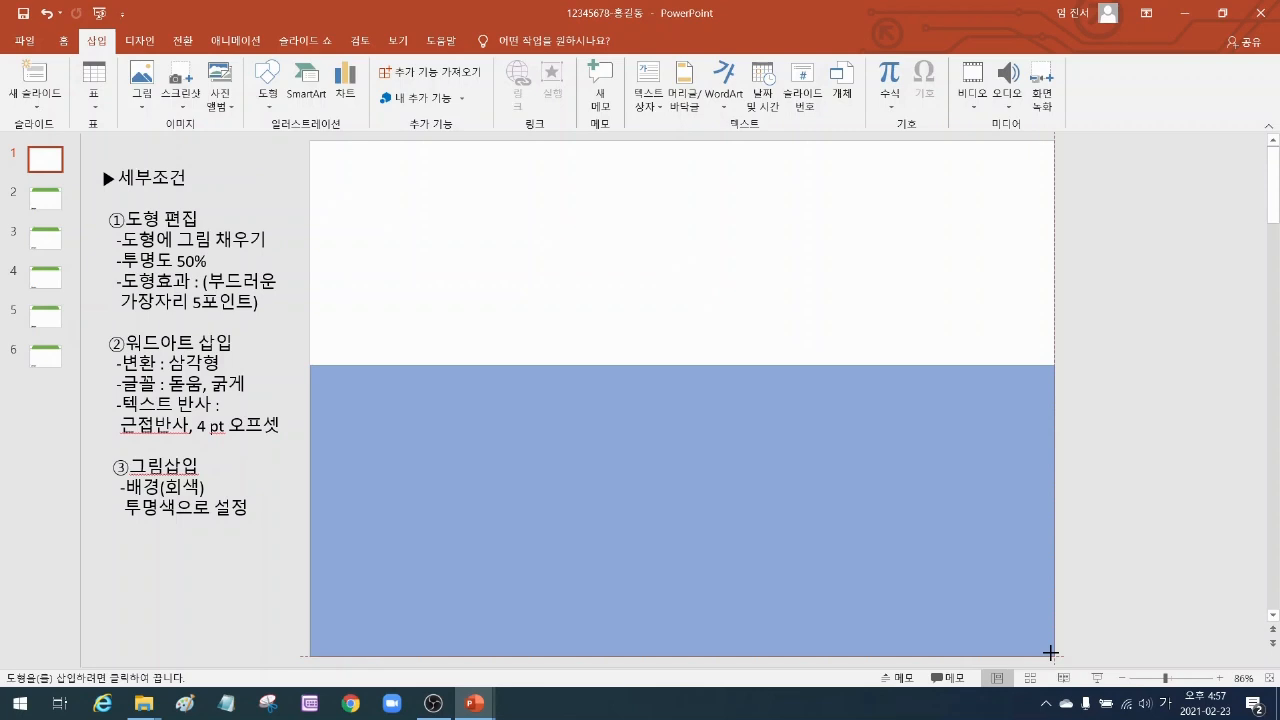
pyautogui.moveTo(1050, 653); pyautogui.dragTo(1054, 654)
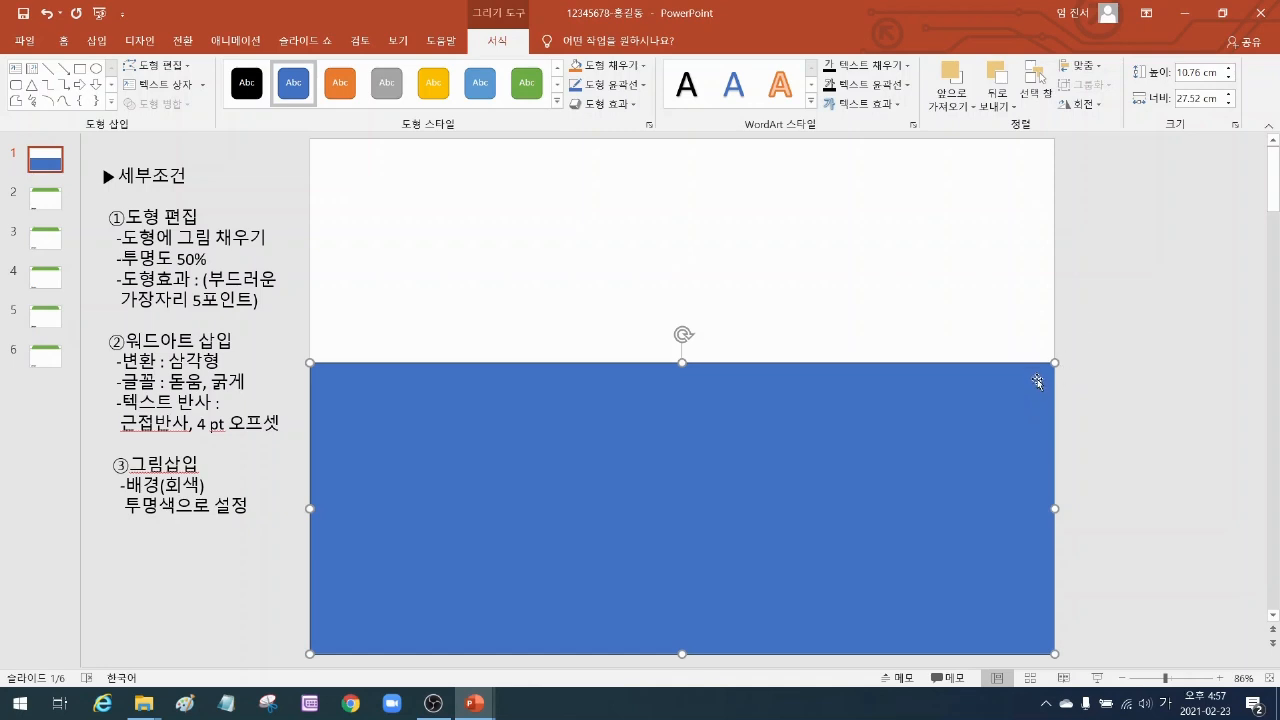
pyautogui.click(1053, 509)
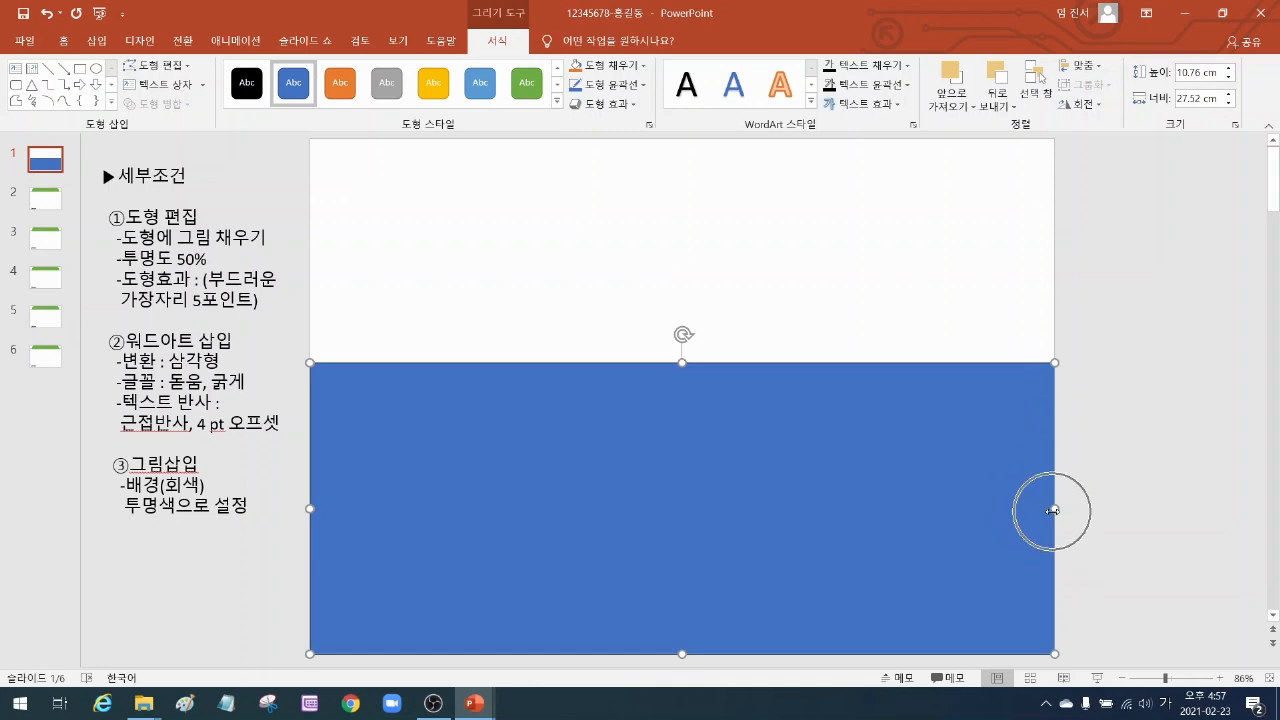
pyautogui.click(683, 655)
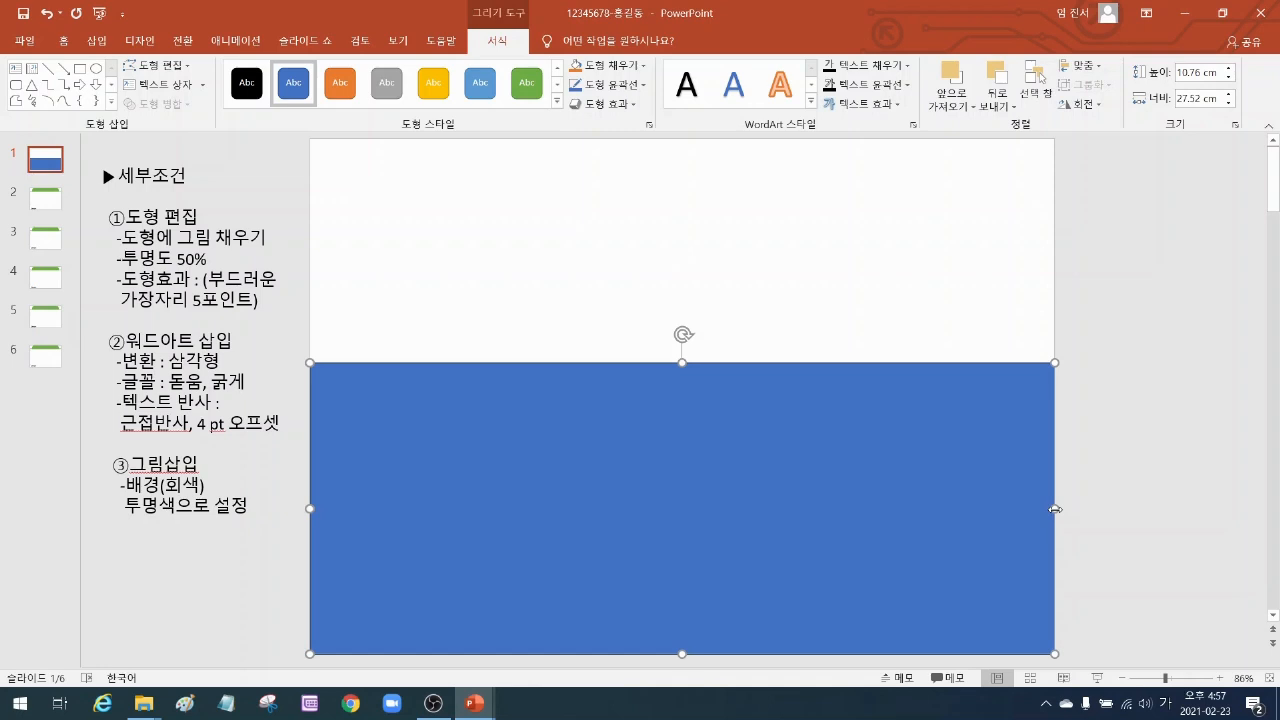
pyautogui.moveTo(1054, 509)
pyautogui.mouseDown()
pyautogui.moveTo(1011, 509)
pyautogui.moveTo(1121, 510)
pyautogui.moveTo(1054, 510)
pyautogui.mouseUp()
# Step: Switch the rectangle to a picture or texture fill and try the beige woven texture at the start of the gallery
pyautogui.rightClick(692, 476)
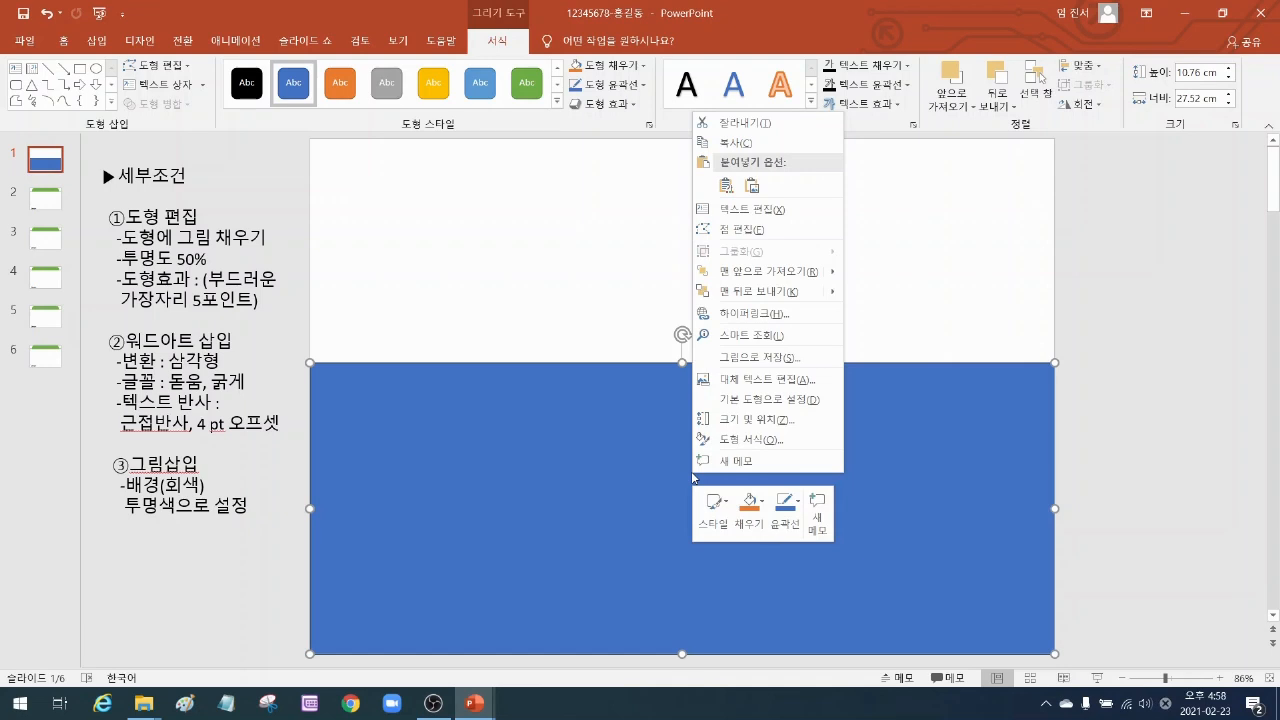
pyautogui.click(781, 442)
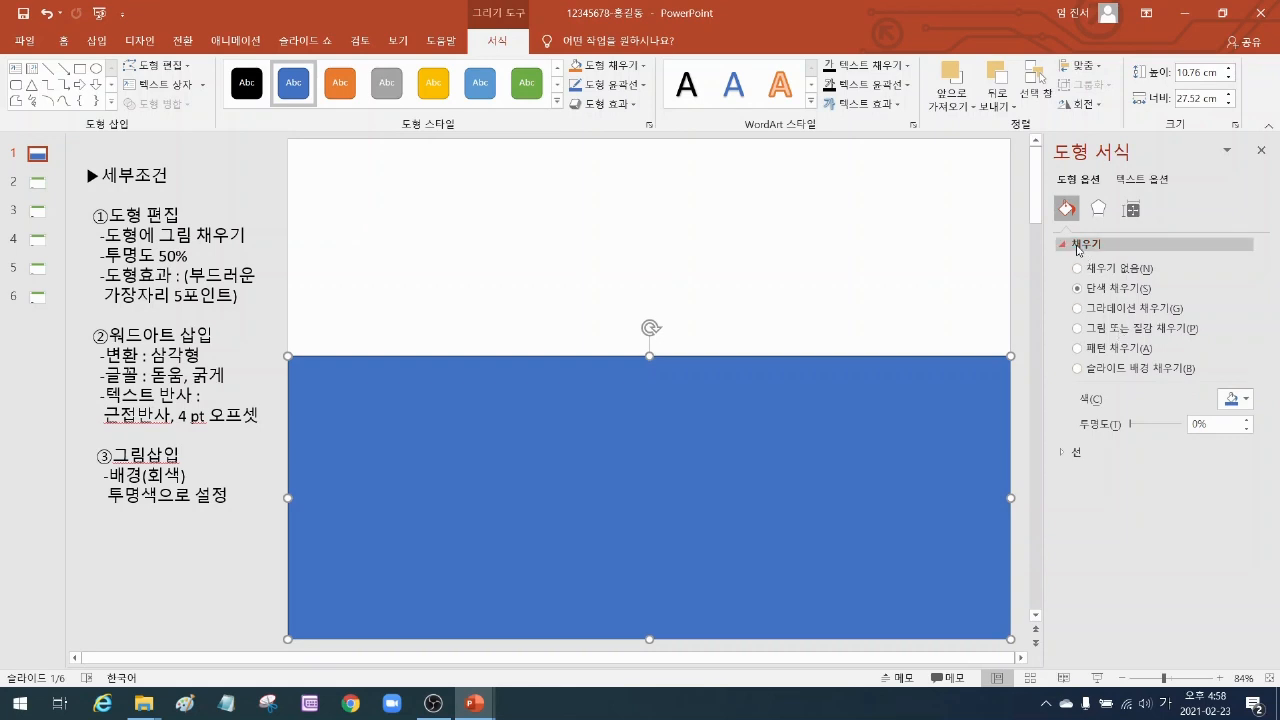
pyautogui.click(1113, 329)
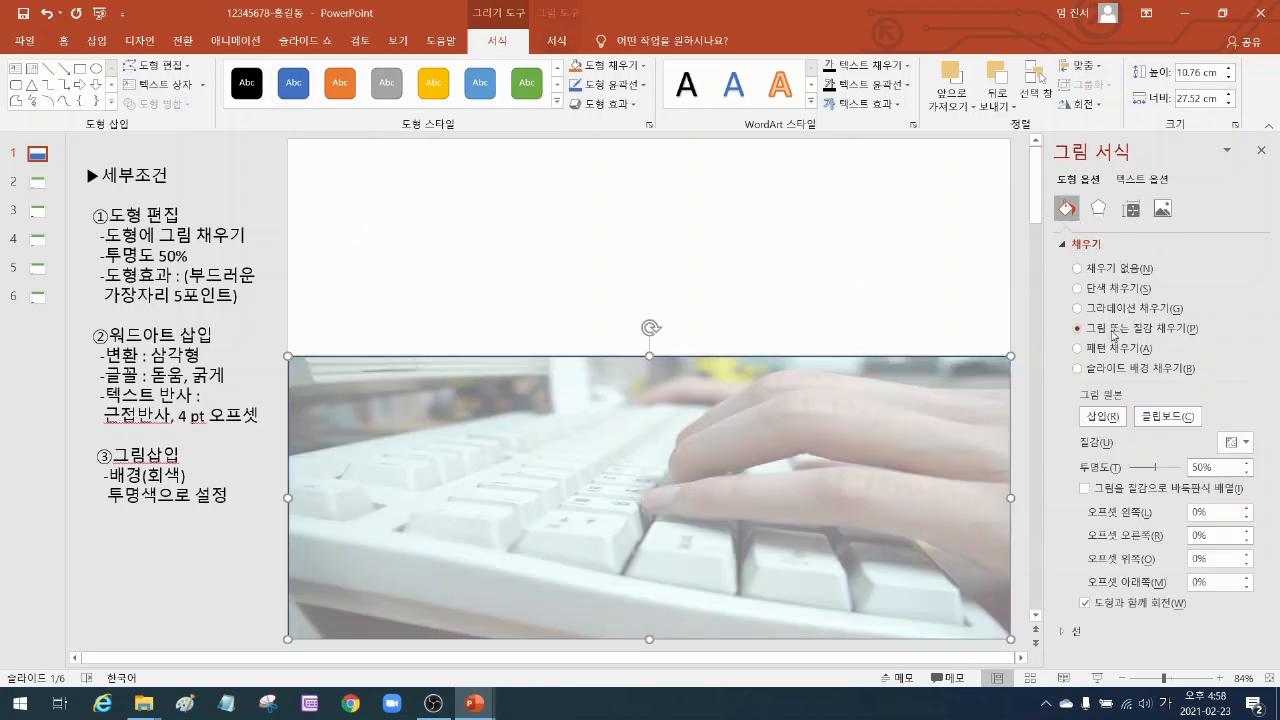
pyautogui.click(1243, 446)
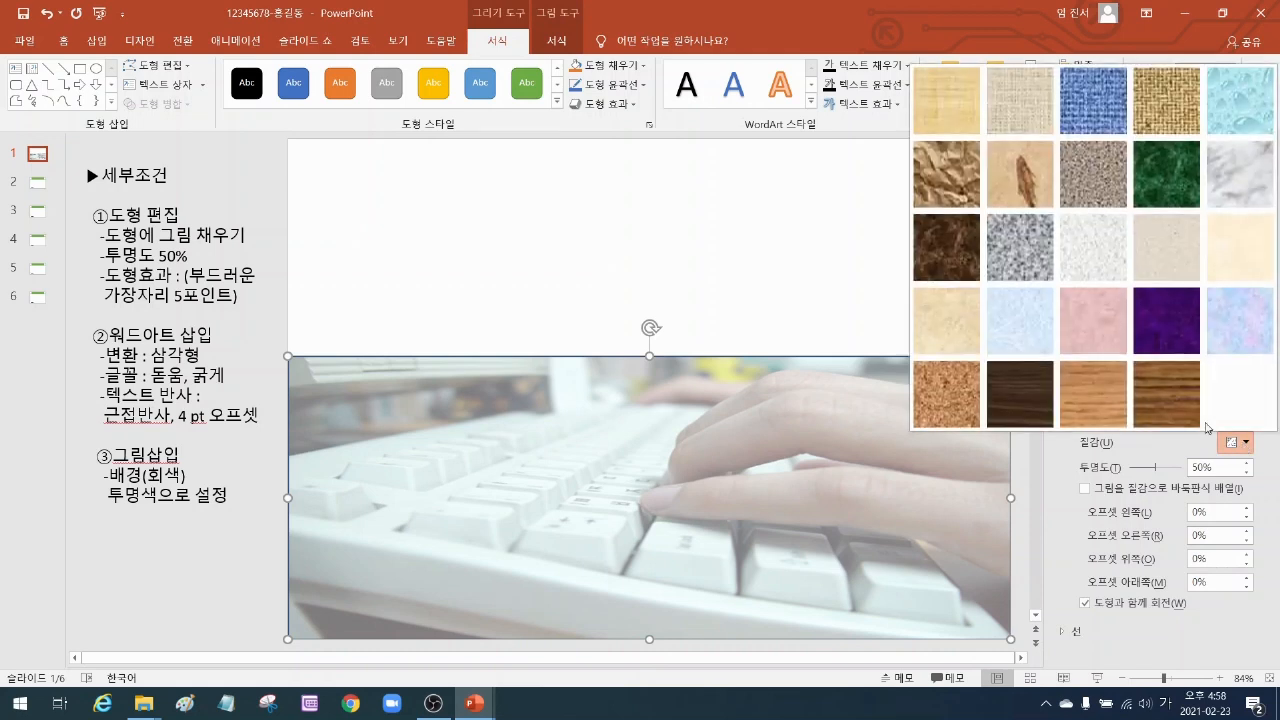
pyautogui.click(945, 135)
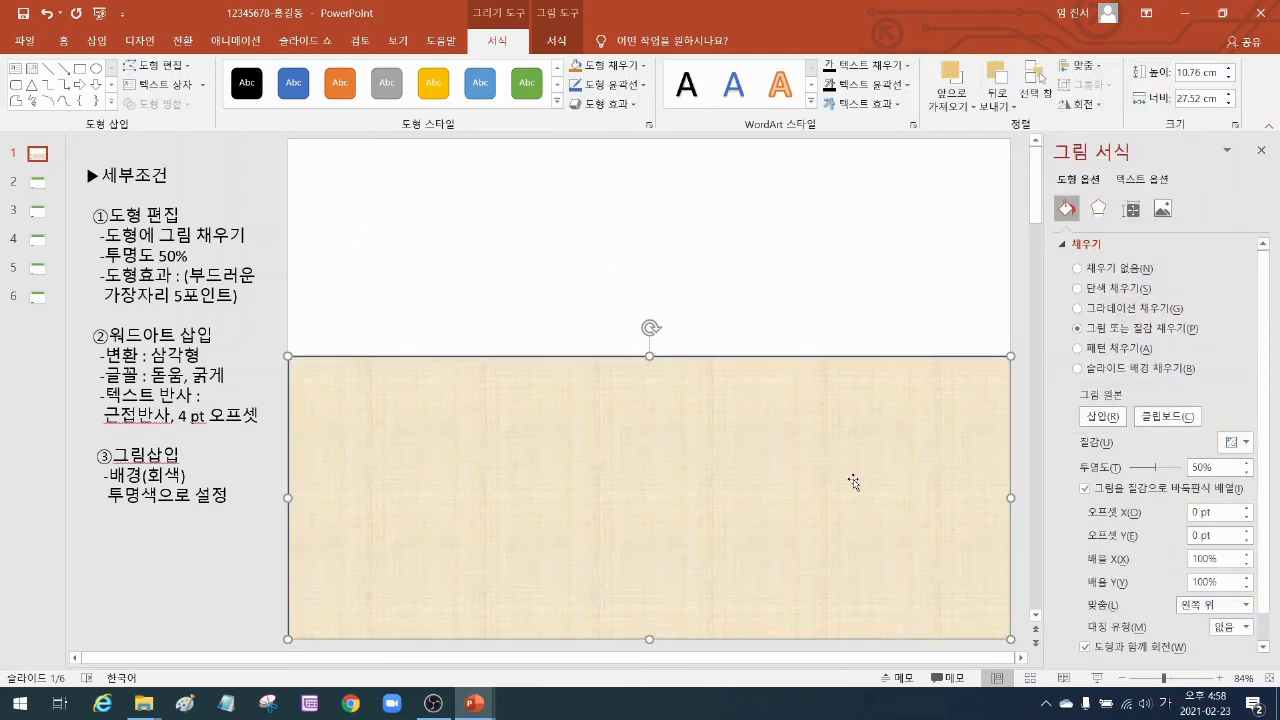
# Step: Fill the rectangle with the picture file 그림1 from the 문서 > ITQ > Picture folder
pyautogui.click(1104, 417)
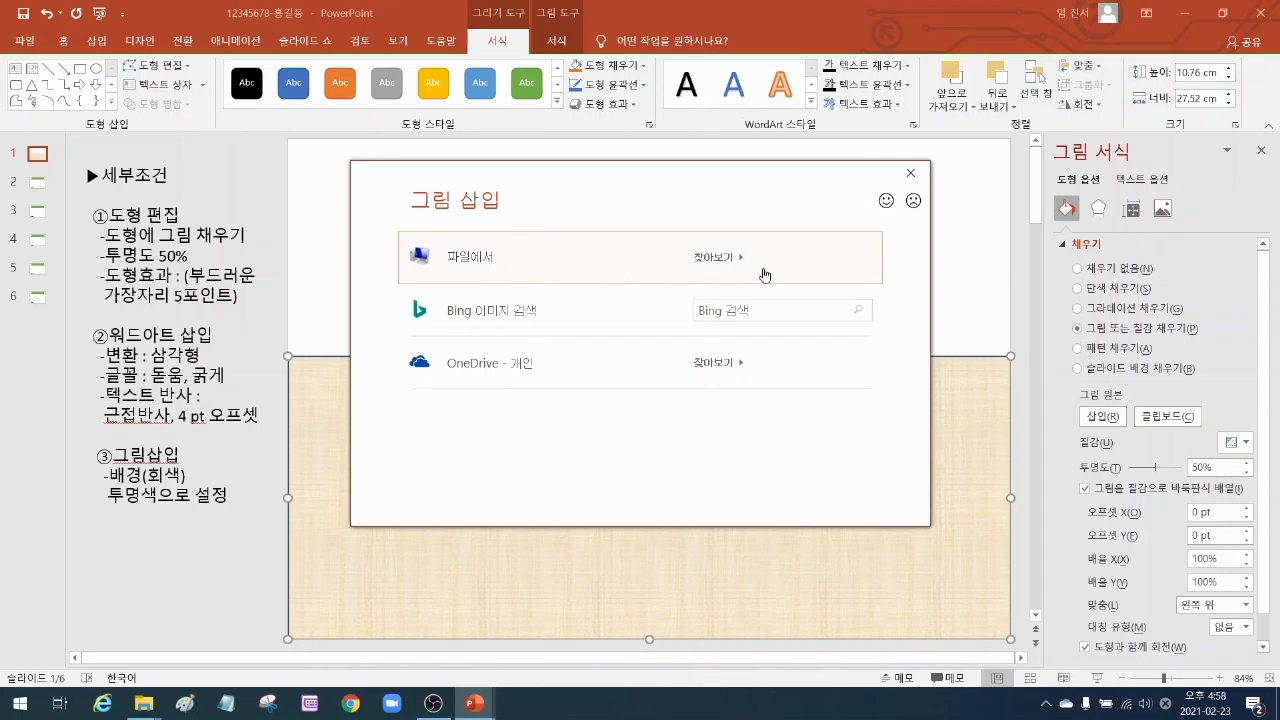
pyautogui.click(720, 268)
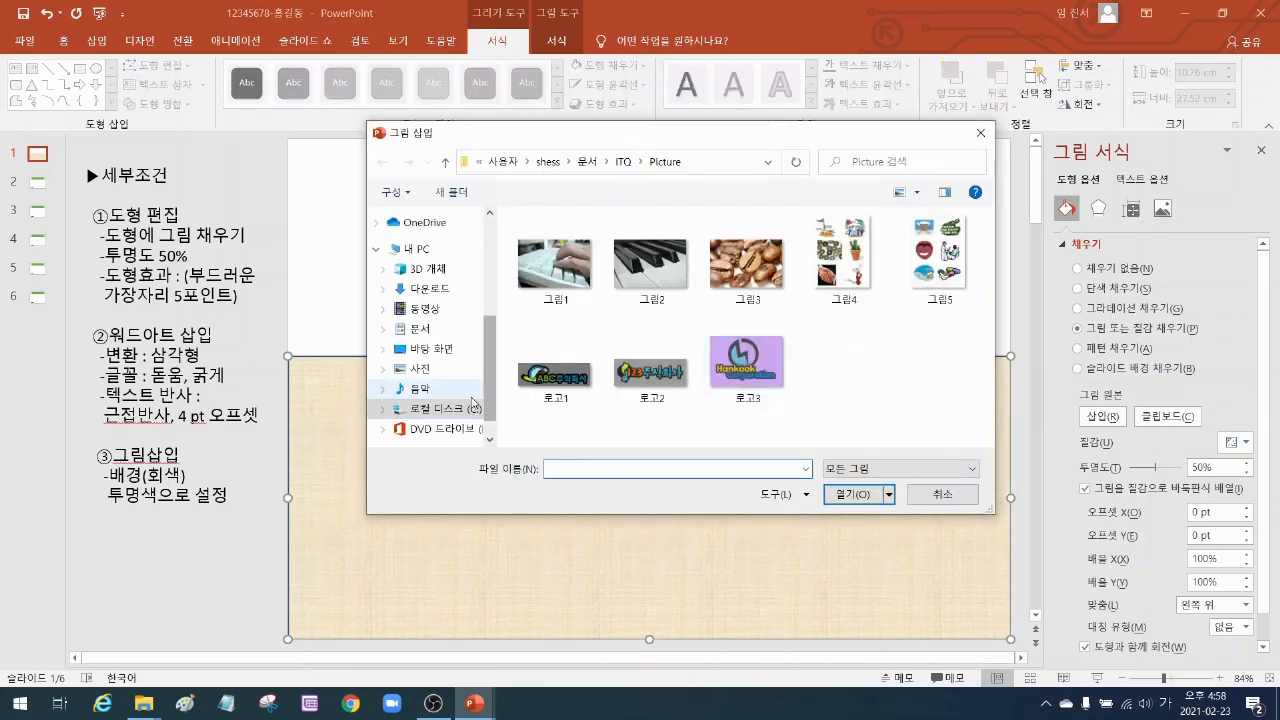
pyautogui.click(420, 328)
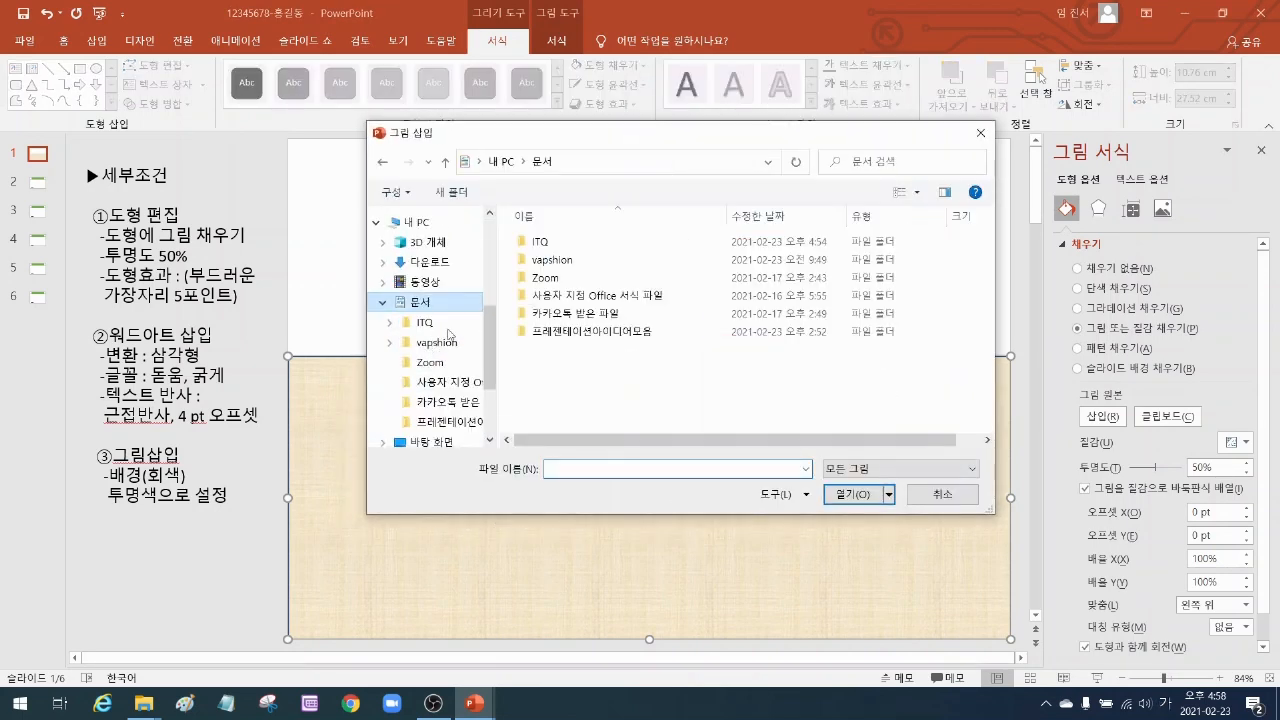
pyautogui.doubleClick(550, 243)
pyautogui.doubleClick(548, 242)
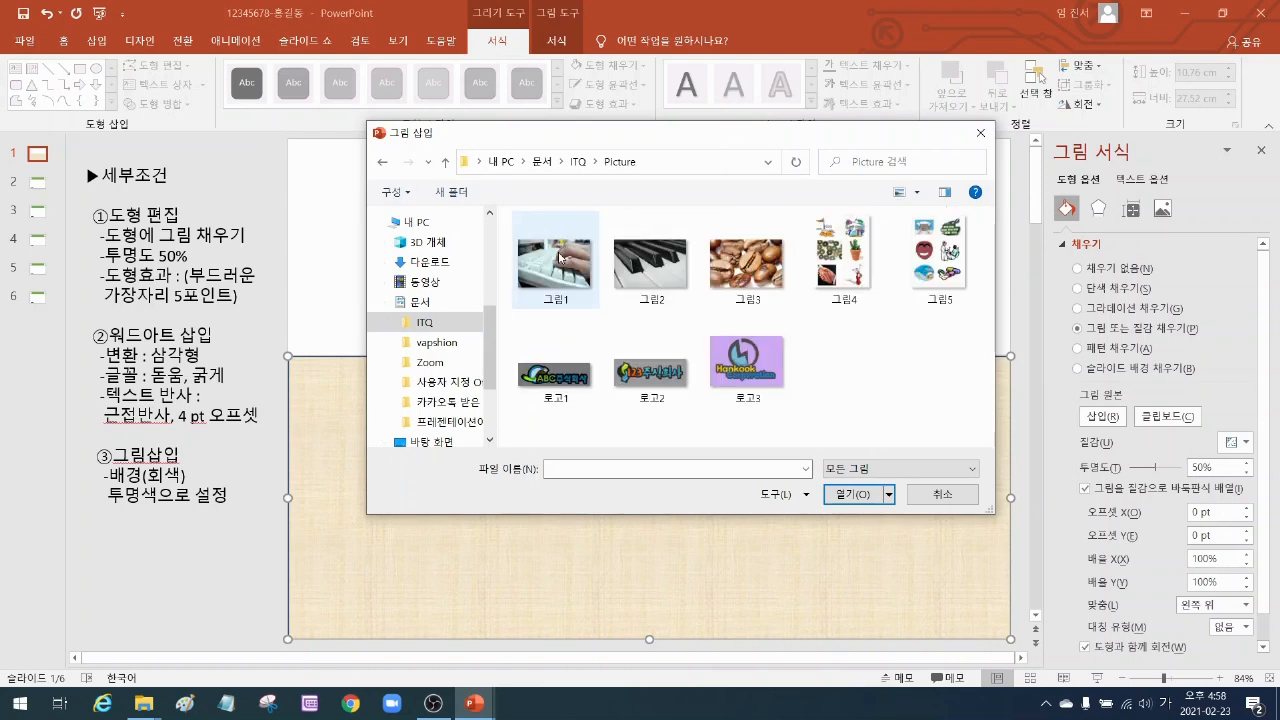
pyautogui.click(560, 259)
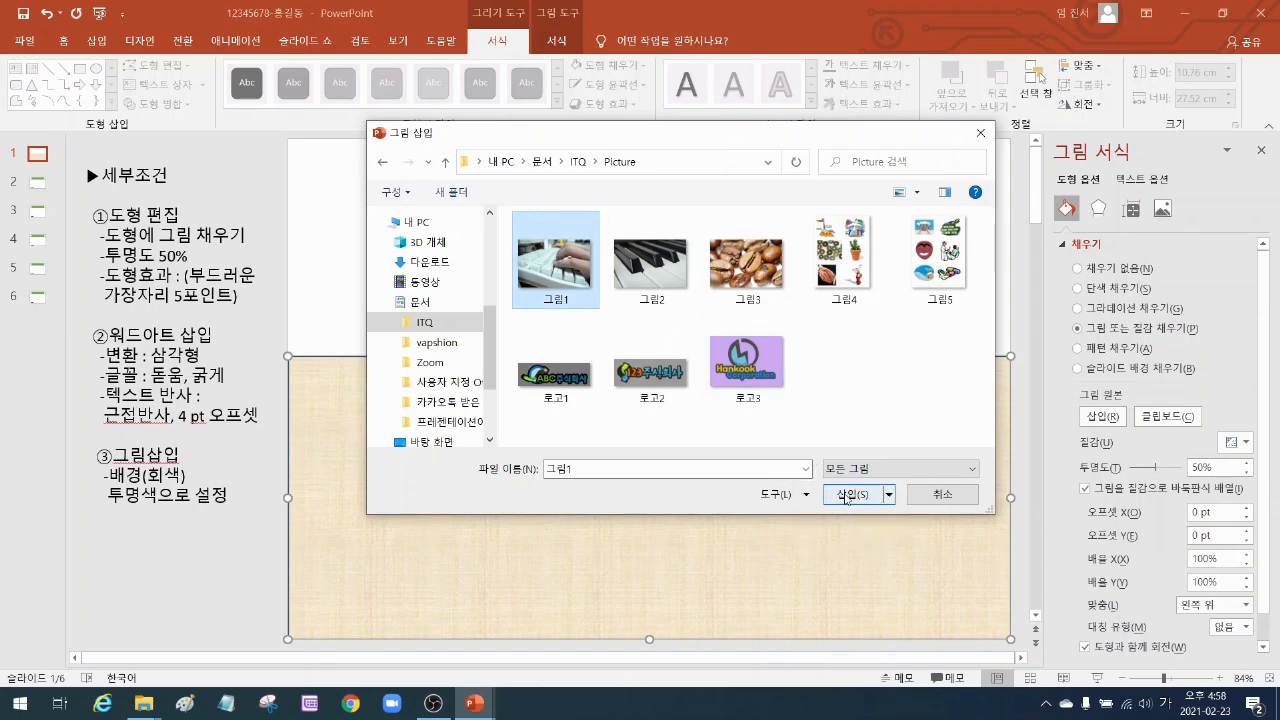
pyautogui.doubleClick(546, 268)
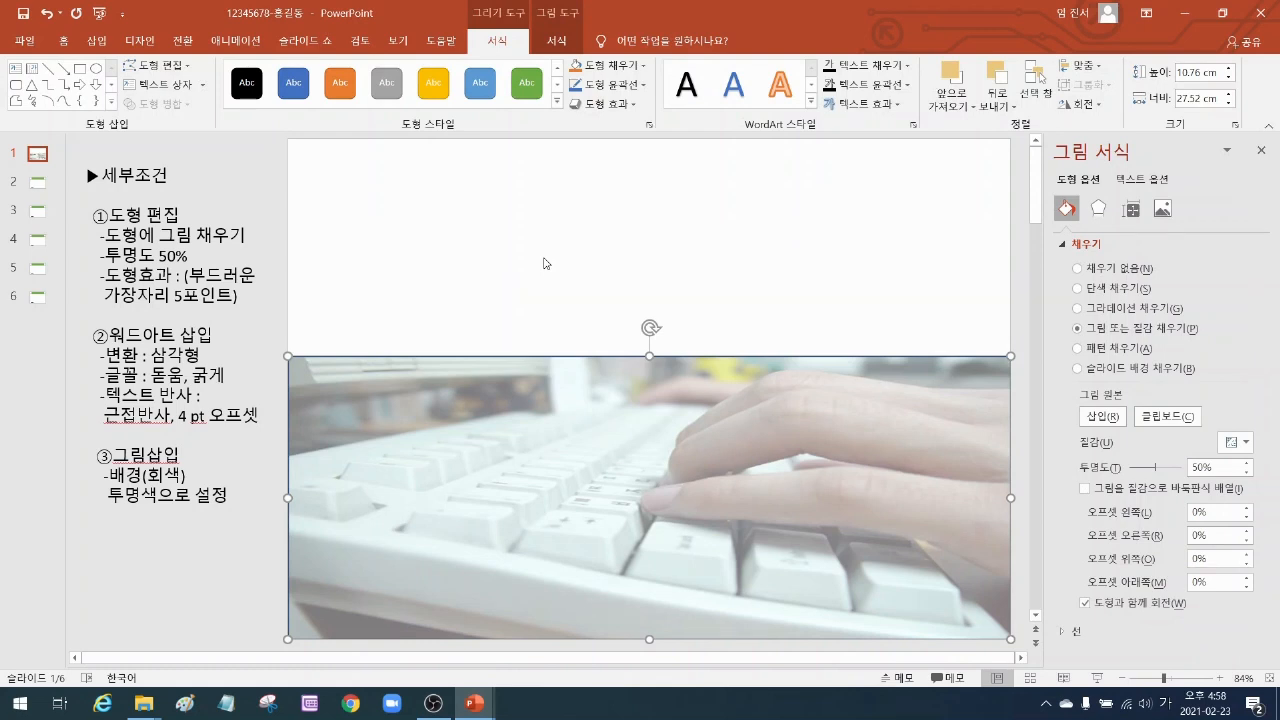
# Step: Set the rectangle's picture fill transparency to 0%
pyautogui.moveTo(1213, 467); pyautogui.dragTo(1154, 467)
pyautogui.write('0')
pyautogui.press('Return')
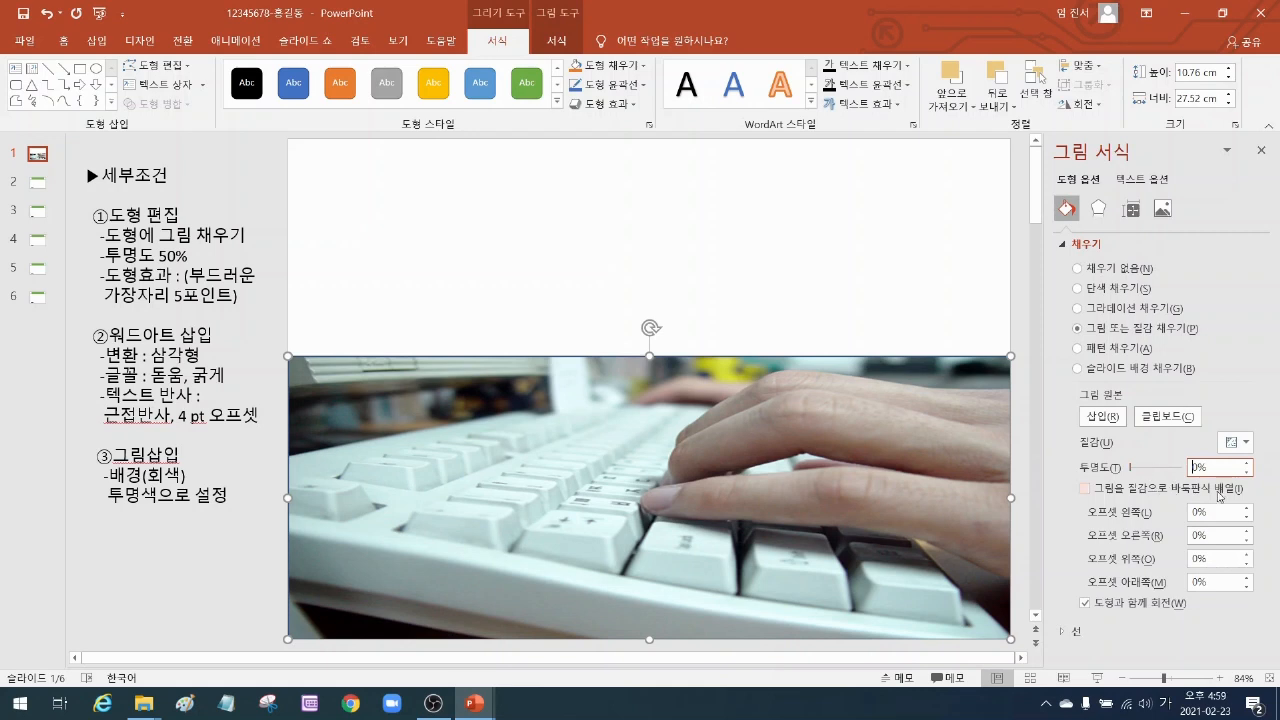
# Step: Set the rectangle's picture fill transparency to 50%
pyautogui.moveTo(1218, 467); pyautogui.dragTo(1103, 466)
pyautogui.write('50')
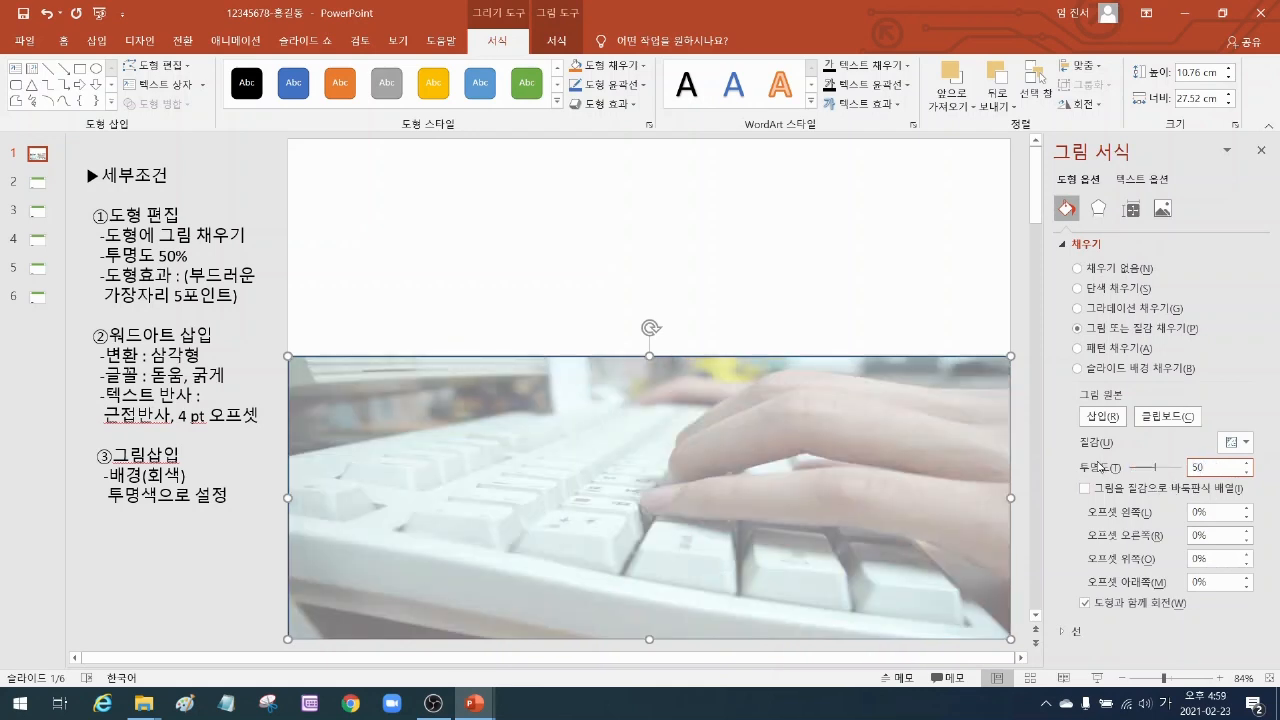
pyautogui.click(1199, 467)
# Step: Apply a 5-point soft edge (부드러운 가장자리) effect to the rectangle, close the formatting pane and deselect the shape
pyautogui.click(634, 105)
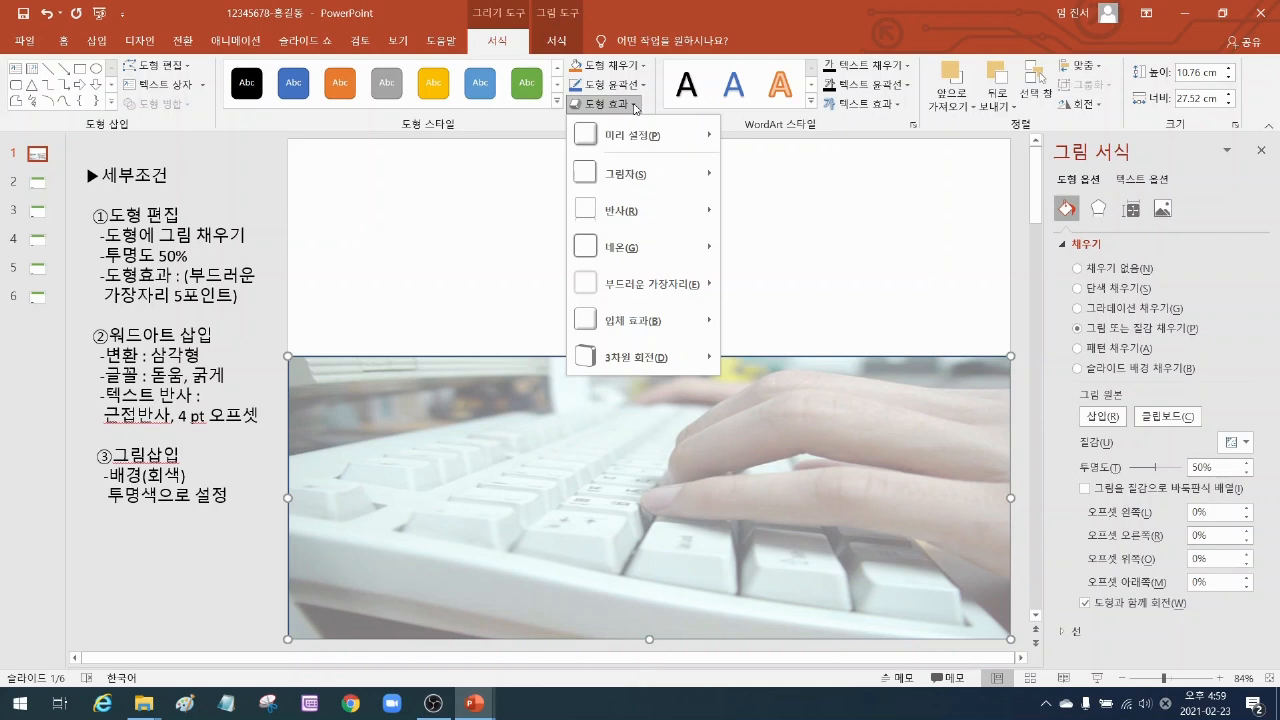
pyautogui.moveTo(667, 285)
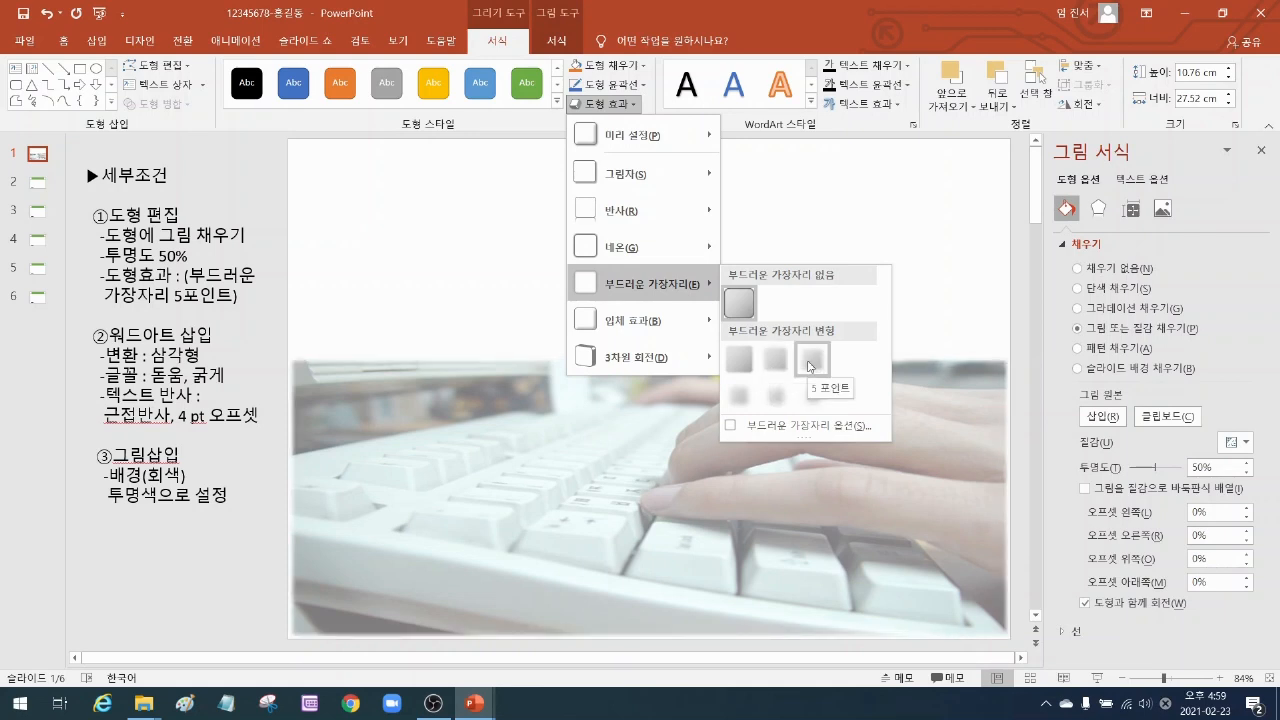
pyautogui.click(809, 366)
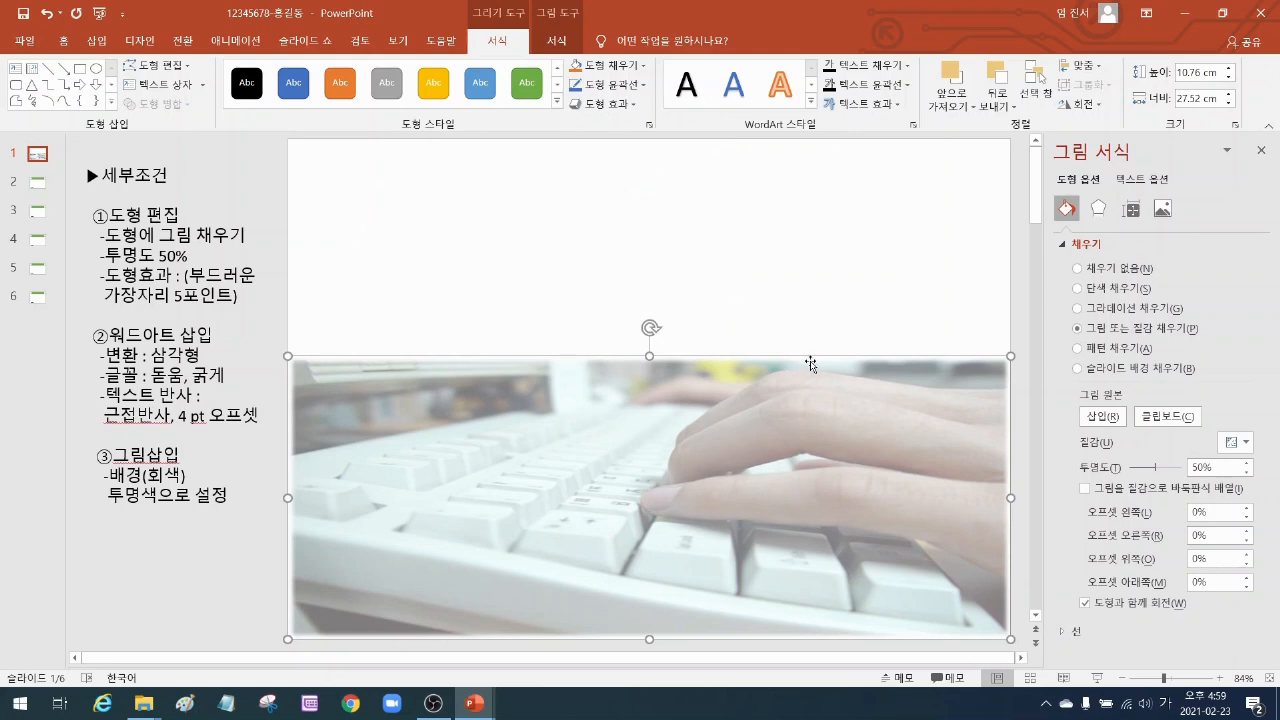
pyautogui.click(1260, 151)
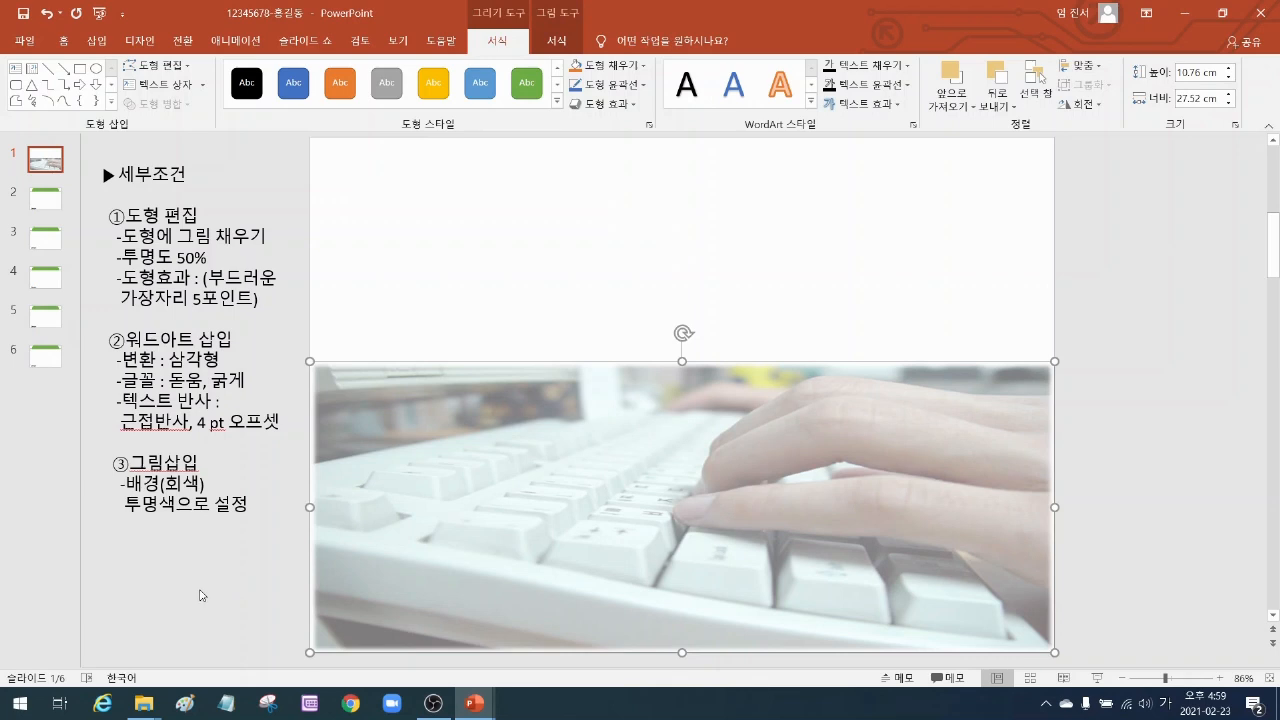
pyautogui.click(1226, 411)
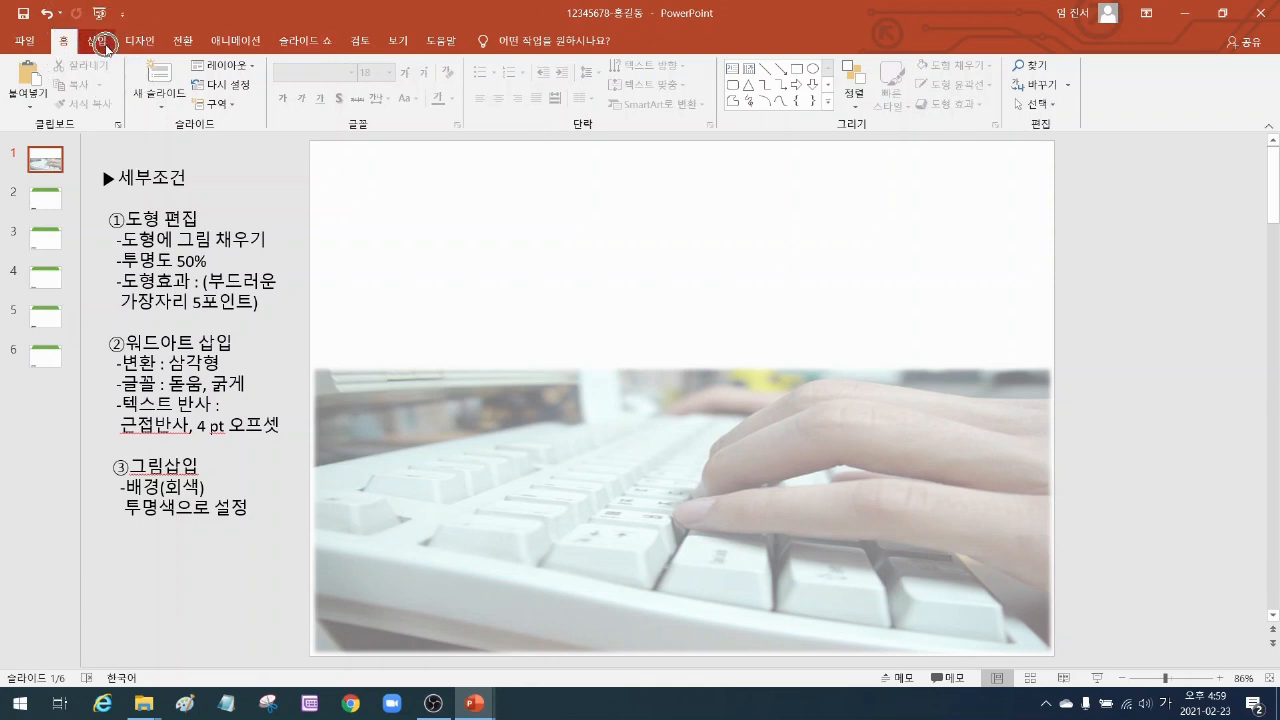
# Step: Insert WordArt in the first black-filled style on slide 1 with the text "Reduce traffic accidents"
pyautogui.click(96, 41)
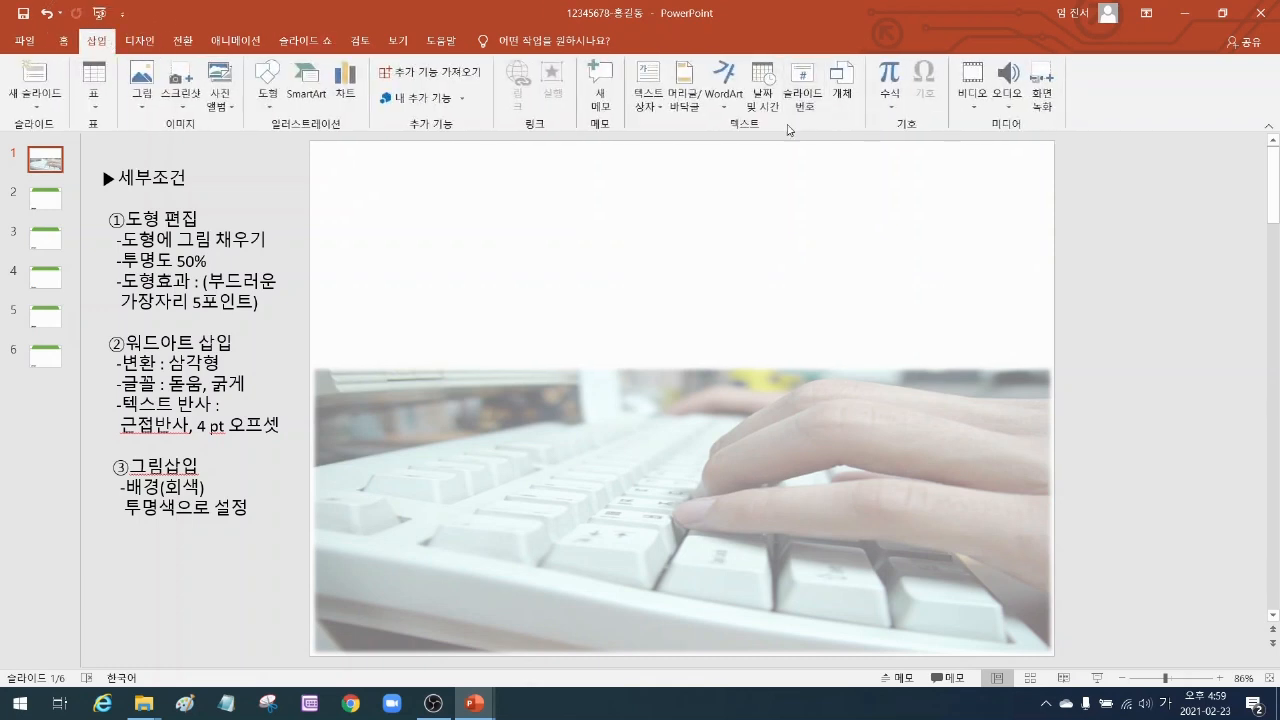
pyautogui.click(725, 103)
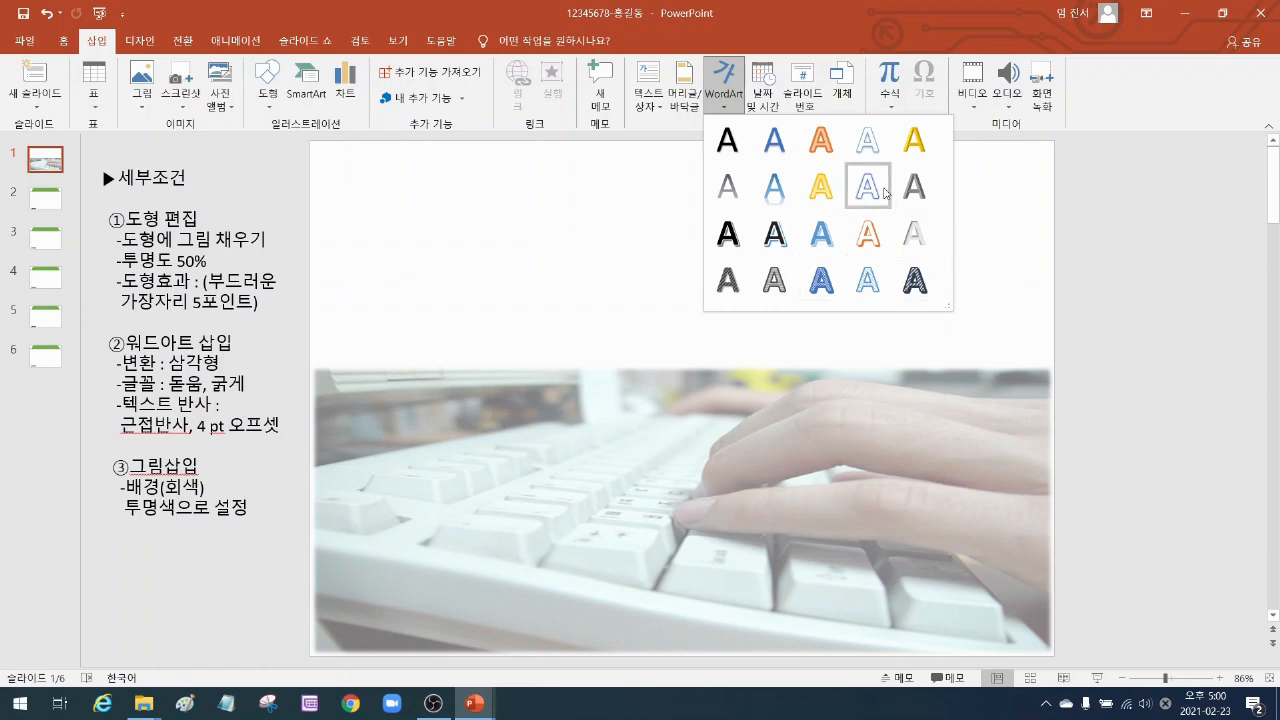
pyautogui.click(727, 148)
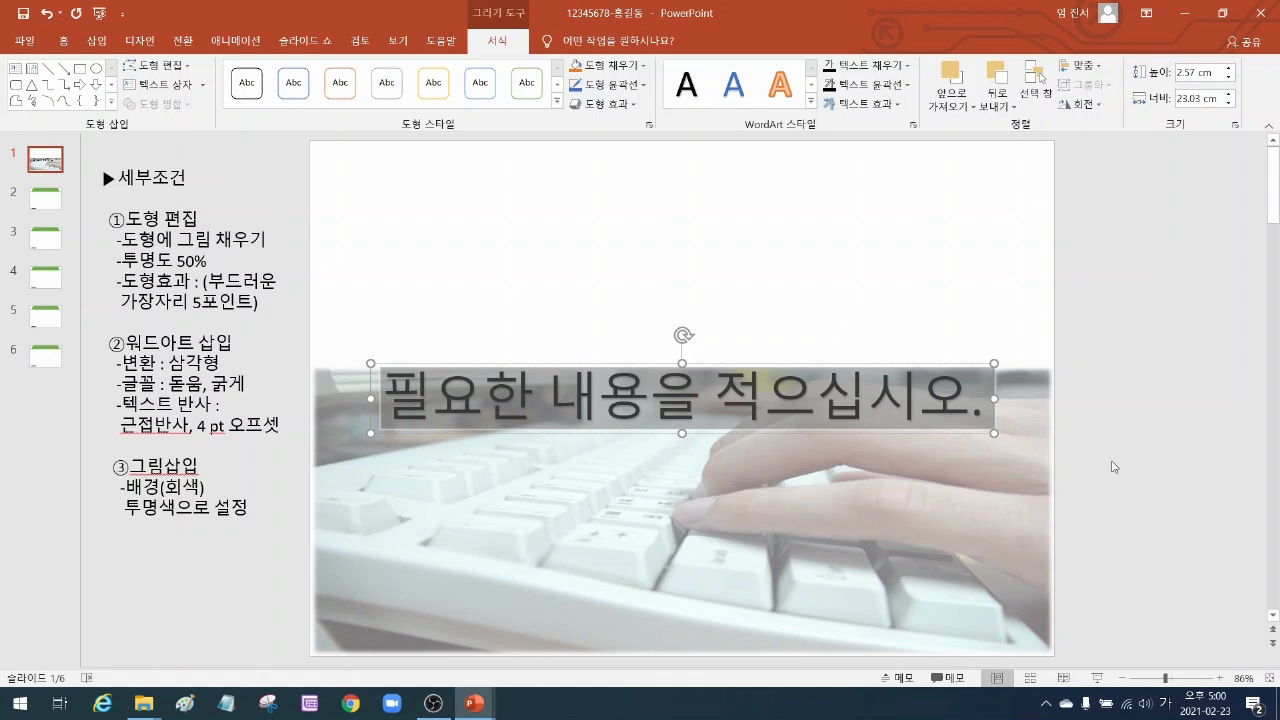
pyautogui.write('ㅠ')
pyautogui.press('BackSpace')
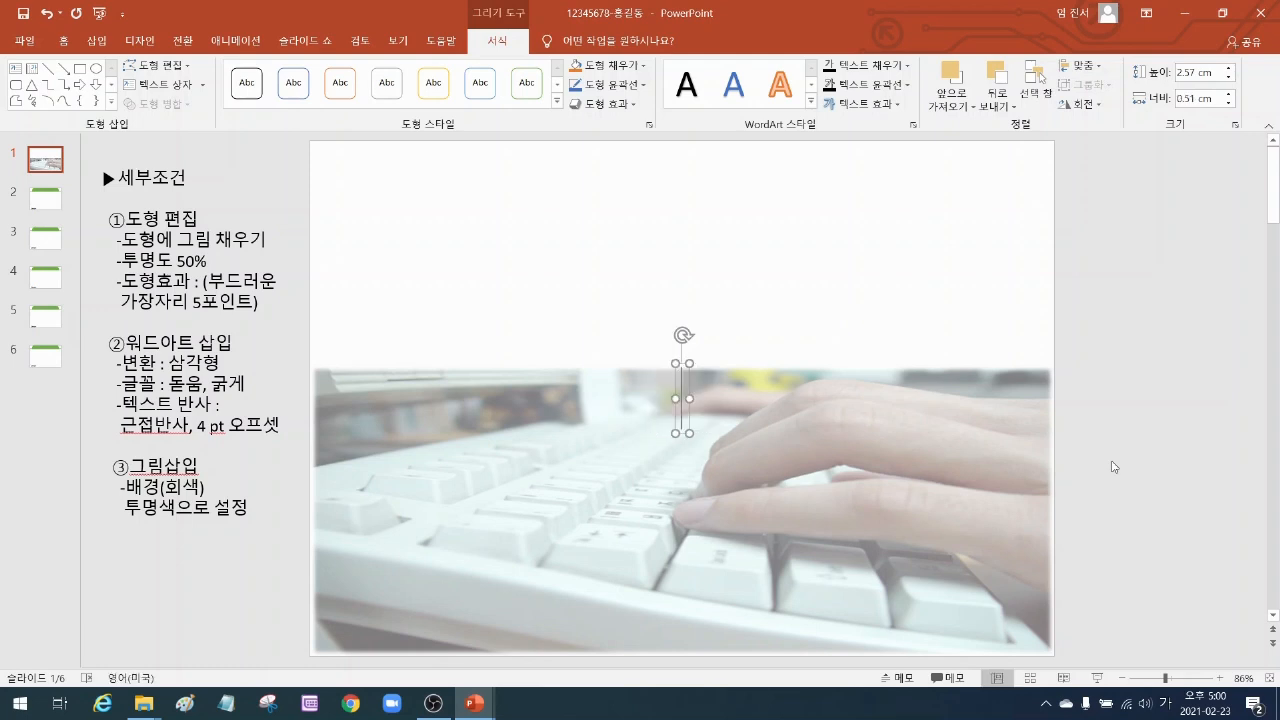
pyautogui.press('Hangul')
pyautogui.write('R')
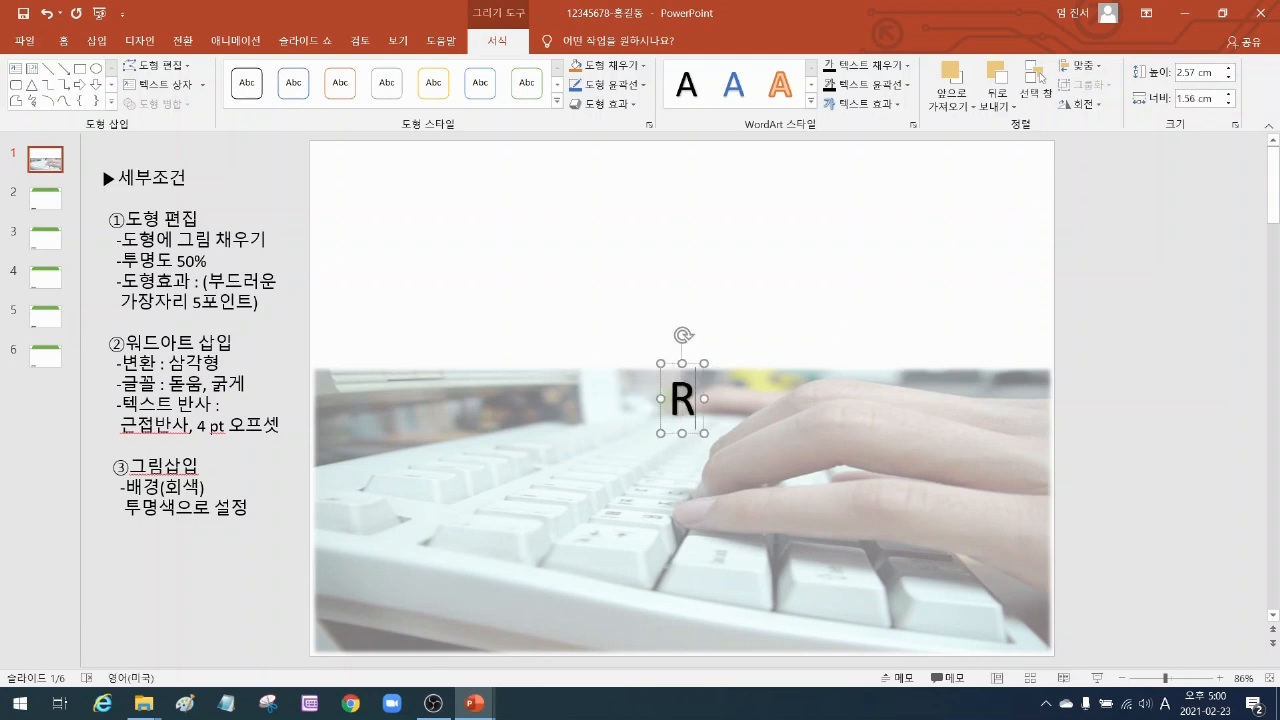
pyautogui.write('educe tr')
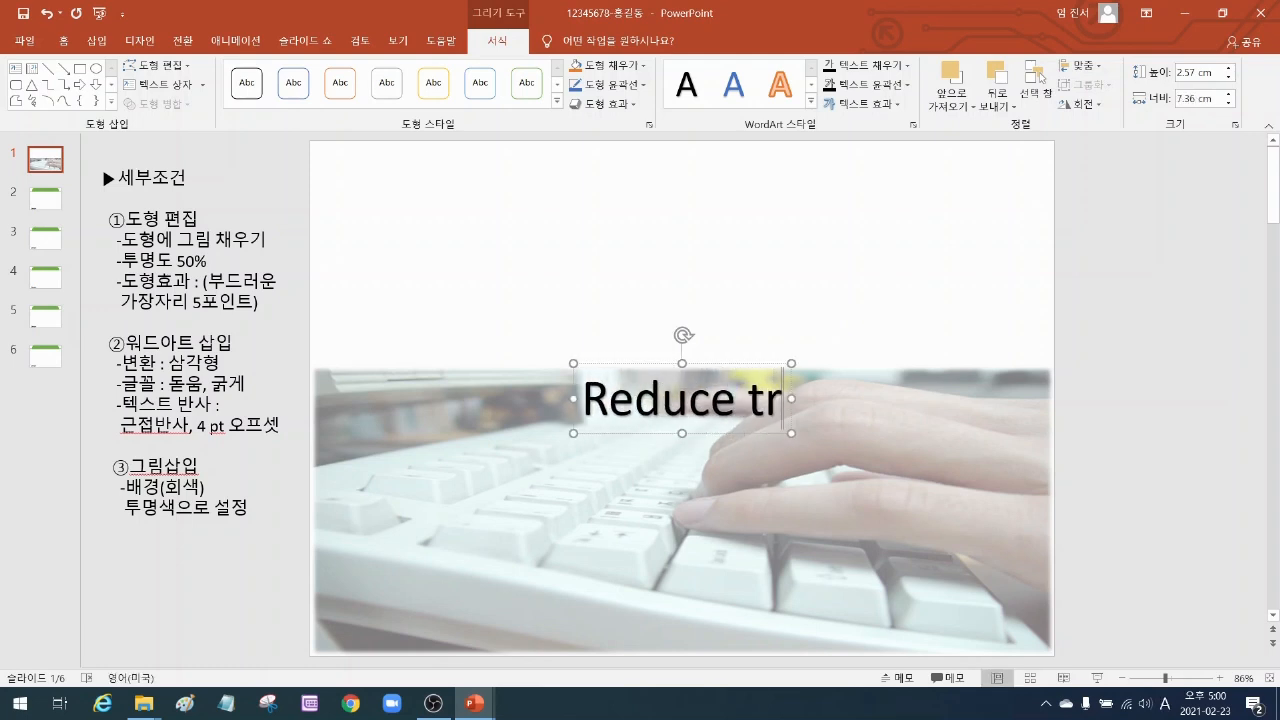
pyautogui.write('affi')
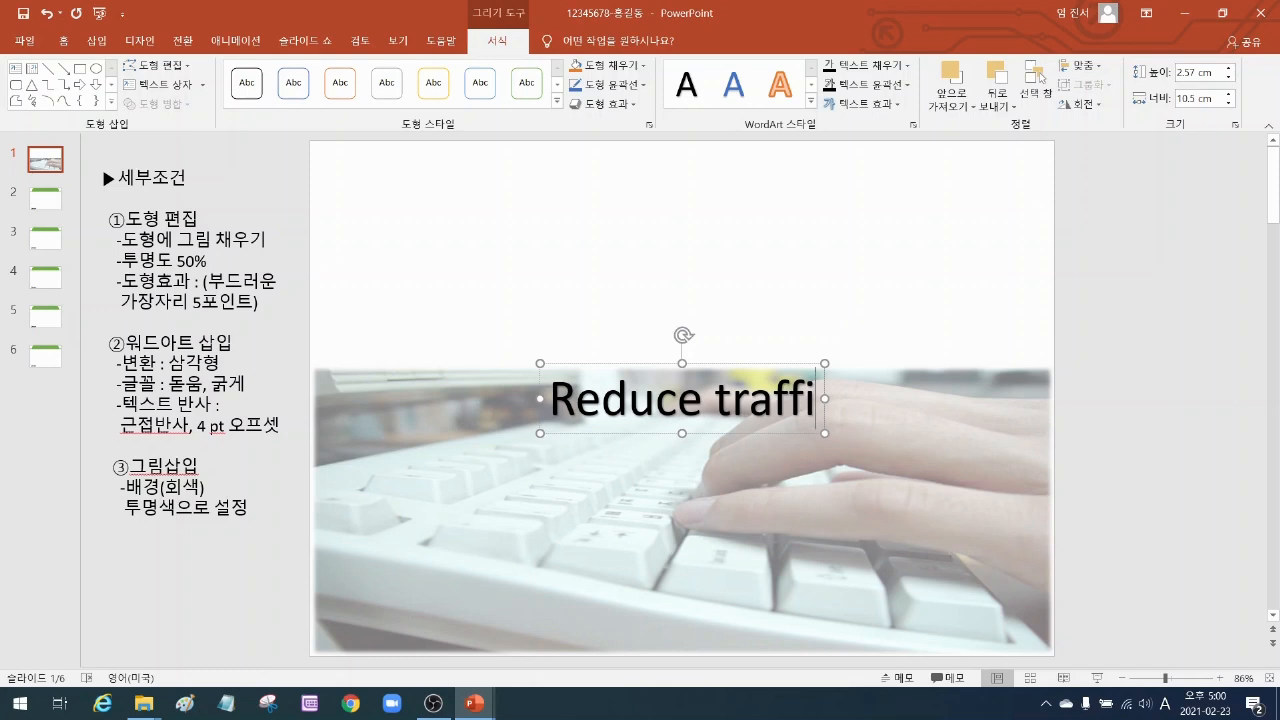
pyautogui.write('c accide')
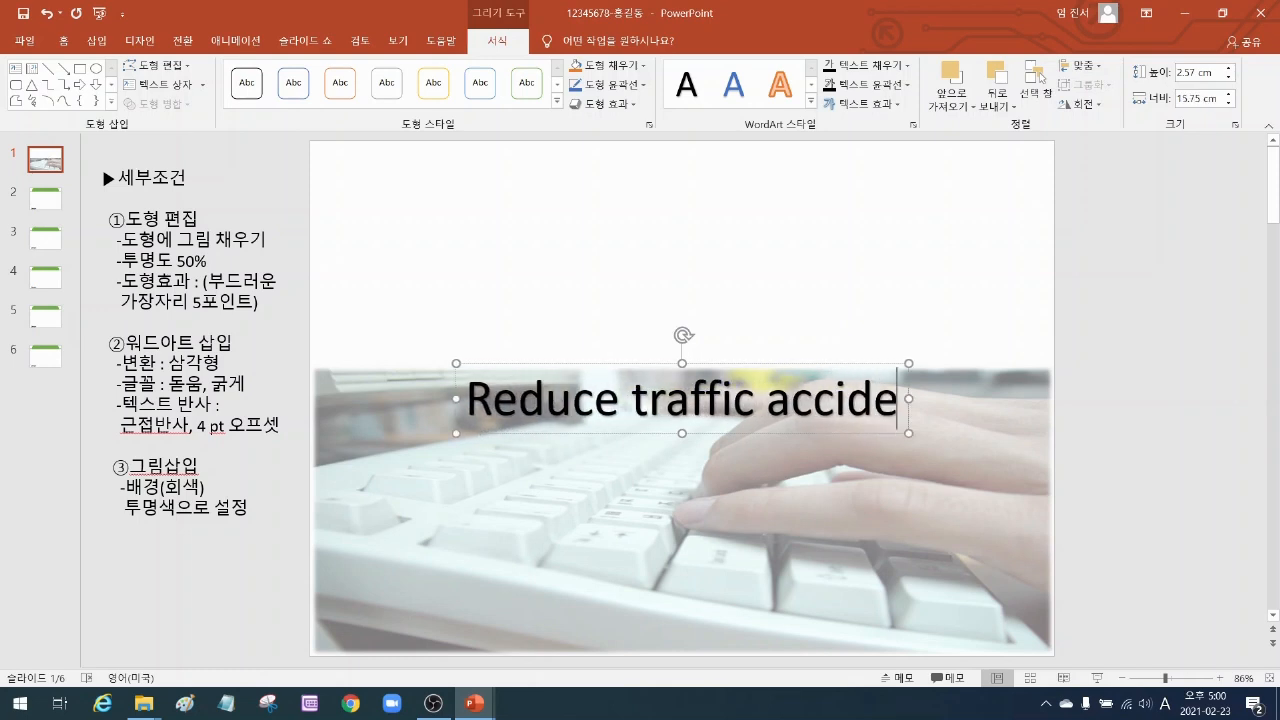
pyautogui.write('nts')
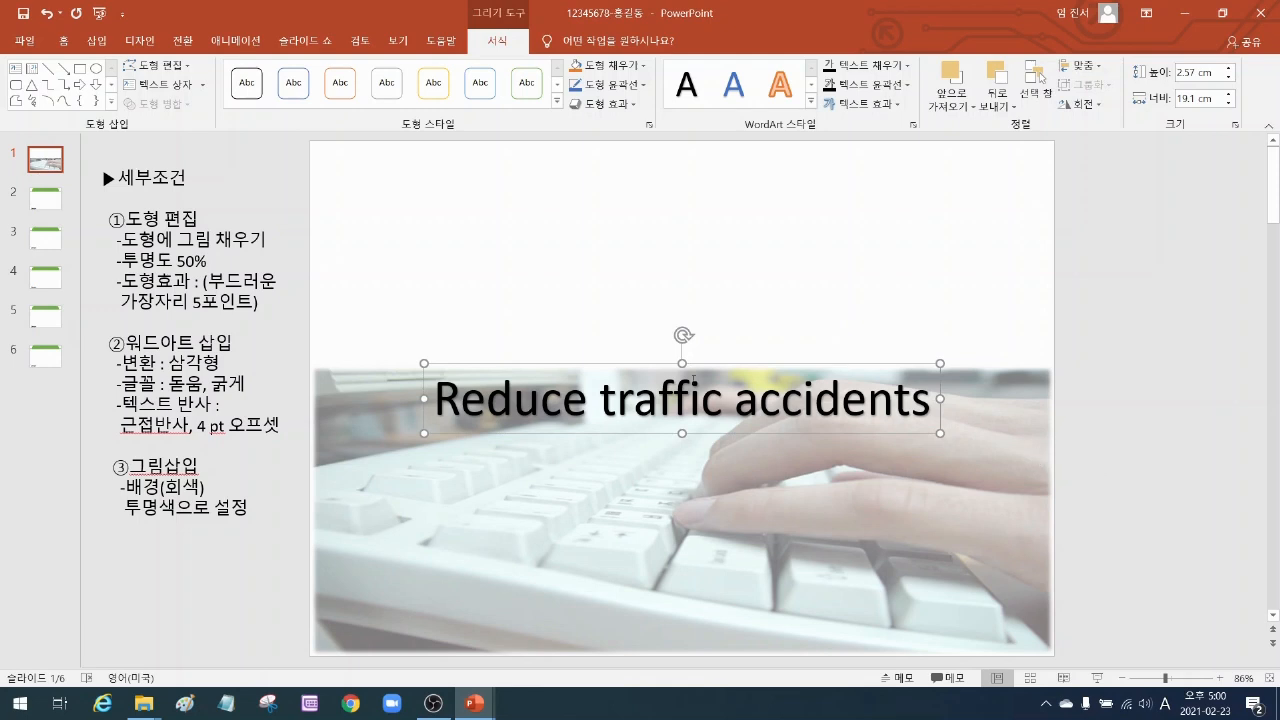
# Step: Format the WordArt title in bold 돋움 and turn off its text shadow
pyautogui.click(63, 40)
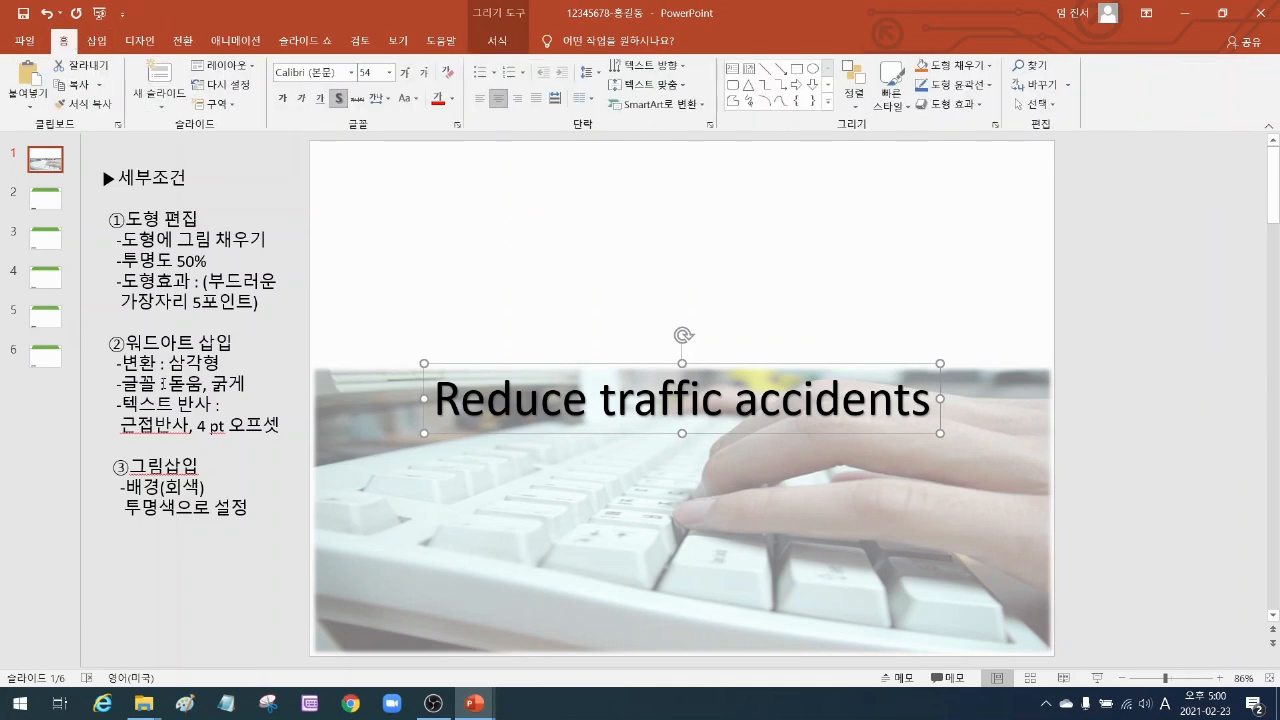
pyautogui.moveTo(162, 383); pyautogui.dragTo(245, 384)
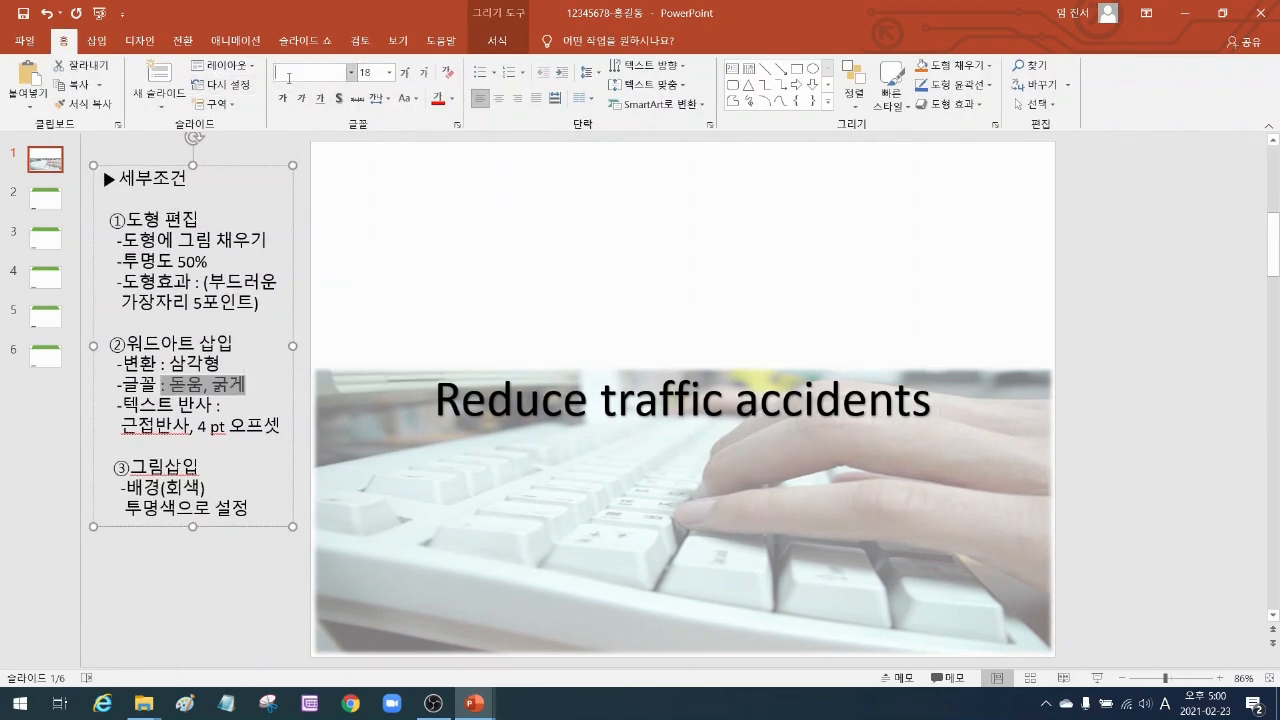
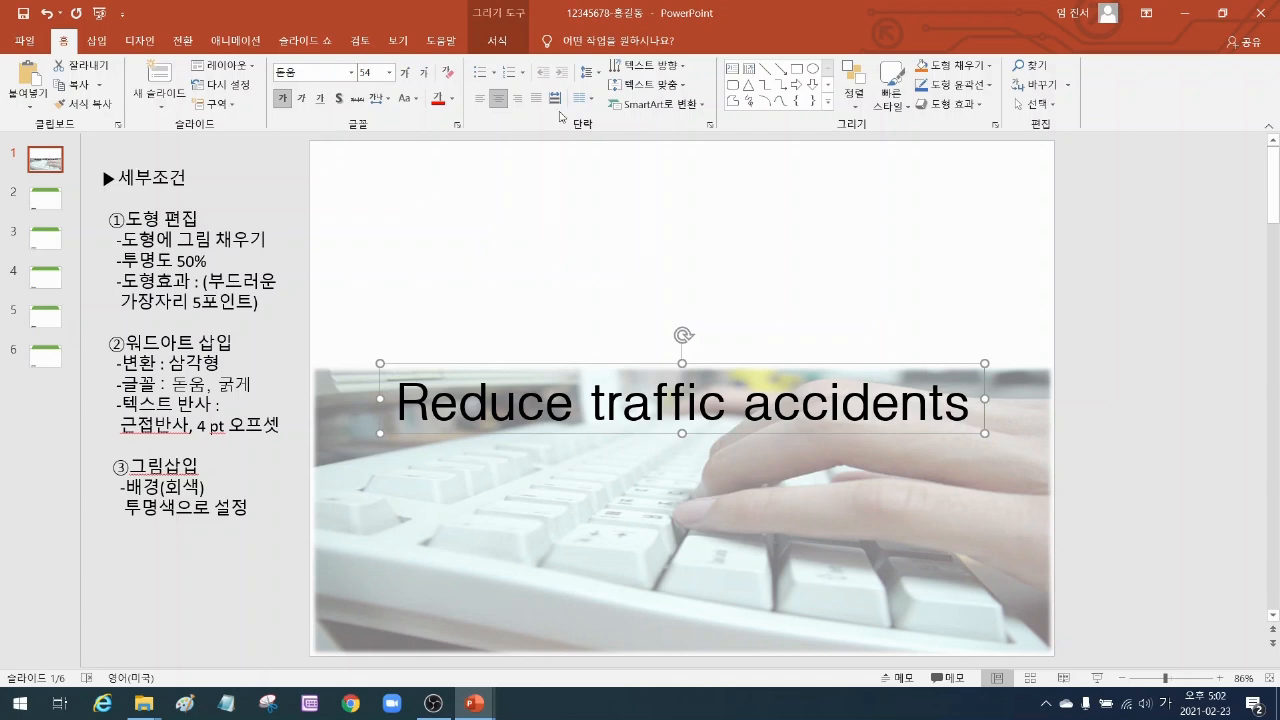
# Step: Apply the close reflection with 4 pt offset (근접 반사, 4 pt 오프셋) to the WordArt text
pyautogui.click(503, 42)
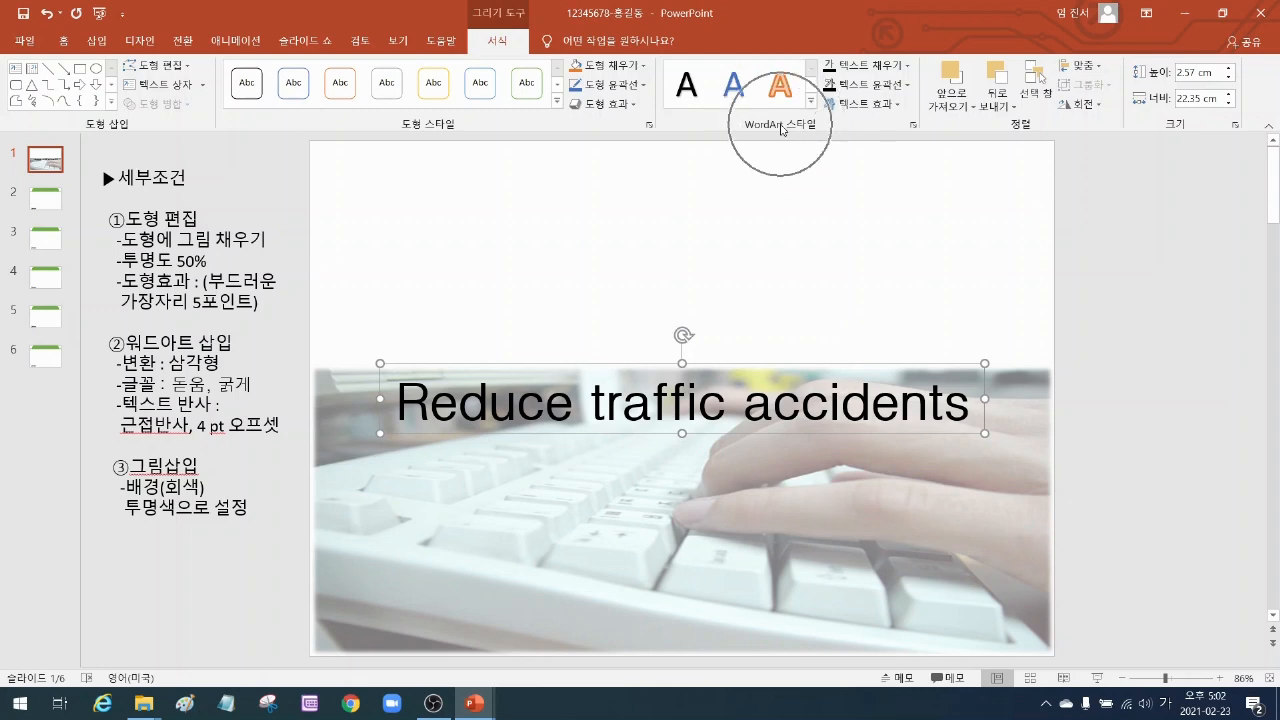
pyautogui.click(900, 106)
pyautogui.moveTo(896, 169)
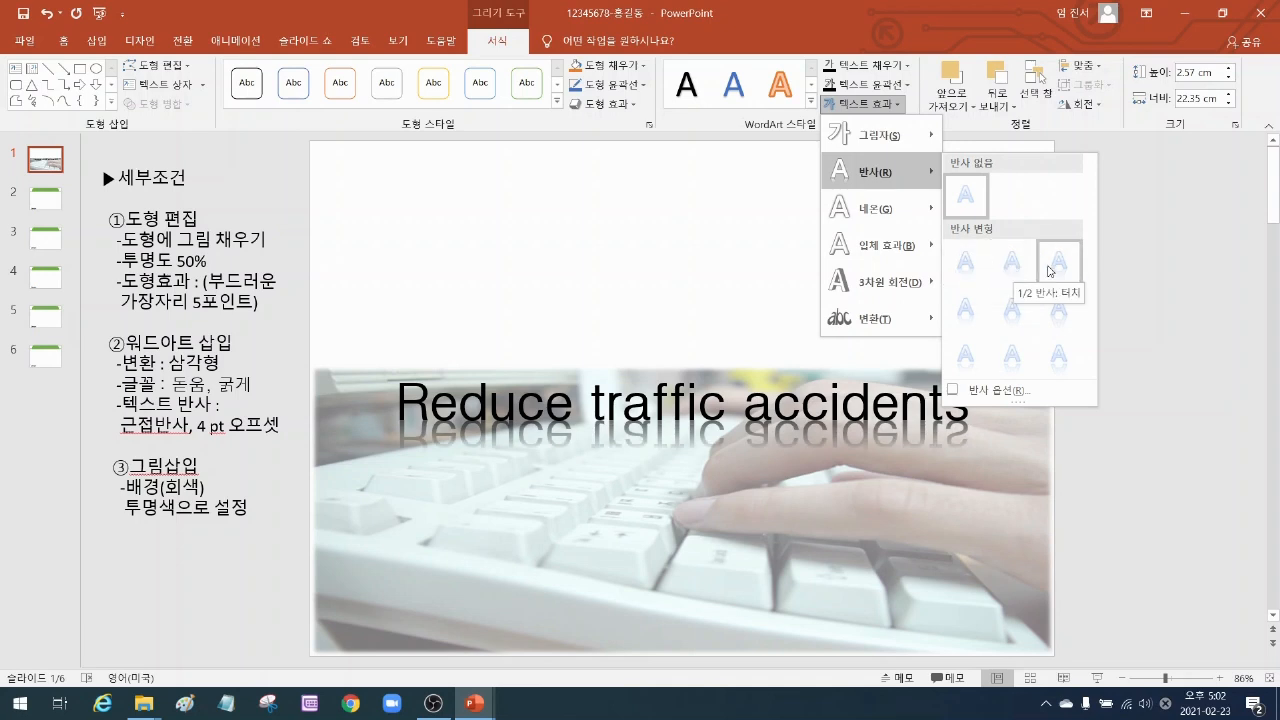
pyautogui.click(966, 318)
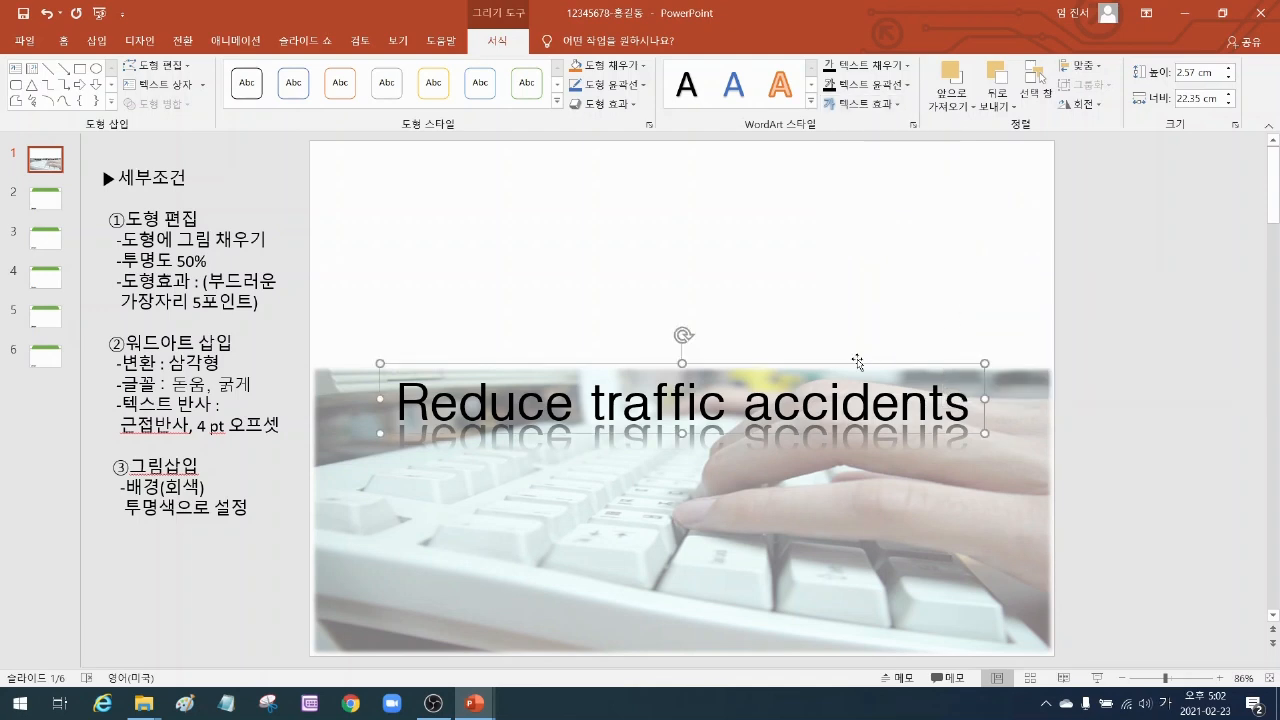
# Step: Transform the WordArt text into the triangle (삼각형) warp shape
pyautogui.click(888, 106)
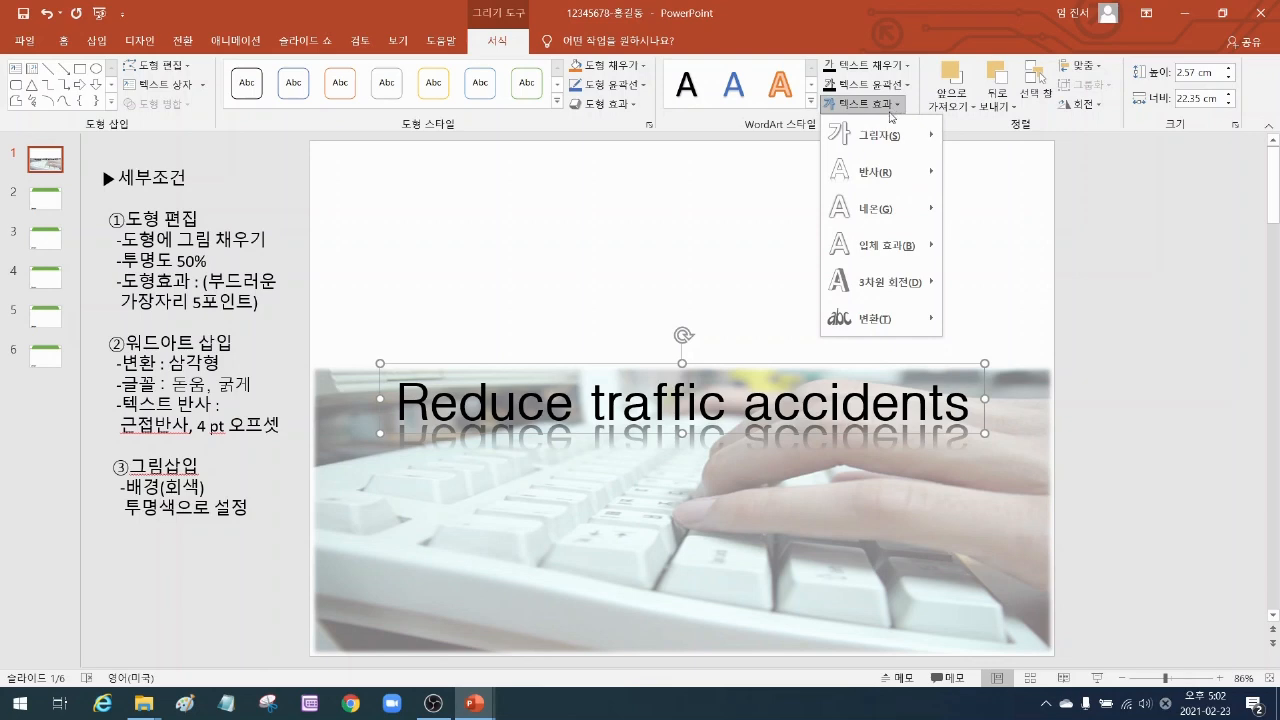
pyautogui.moveTo(883, 330)
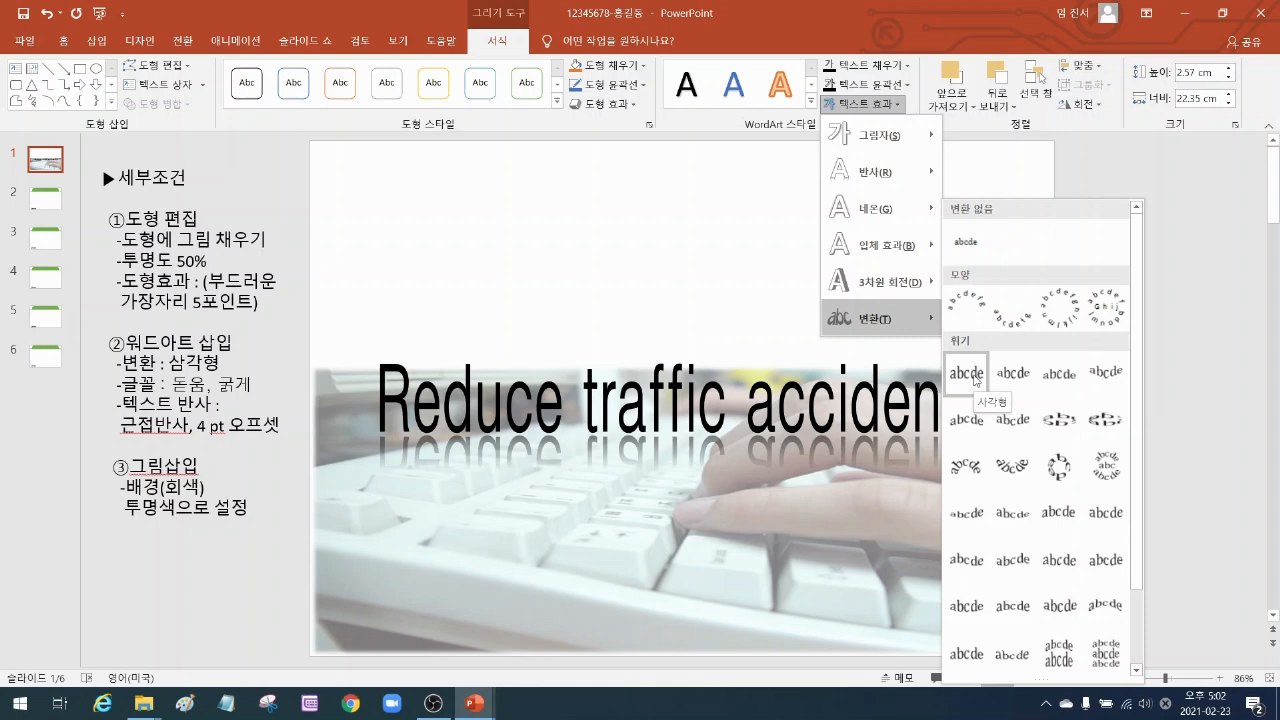
pyautogui.click(1066, 376)
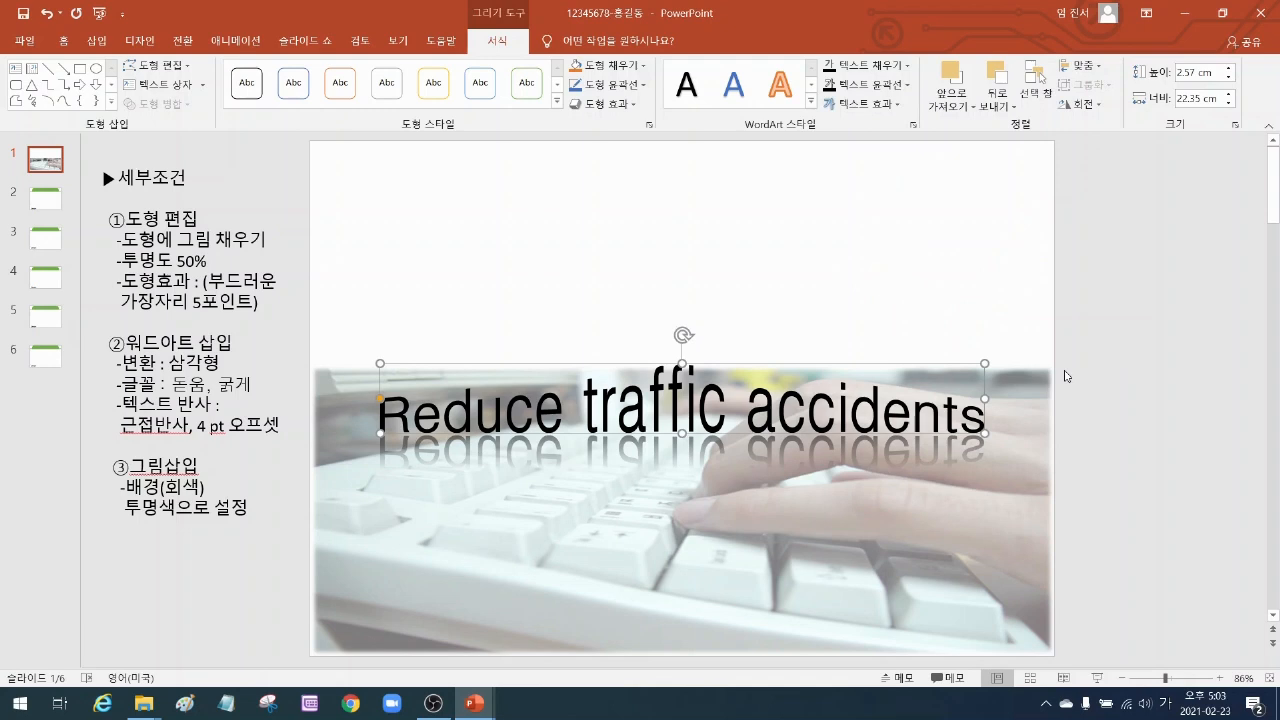
# Step: Move the WordArt title into the white area above the picture, widen it to about 24.64 cm and deselect it
pyautogui.moveTo(858, 366); pyautogui.dragTo(902, 250)
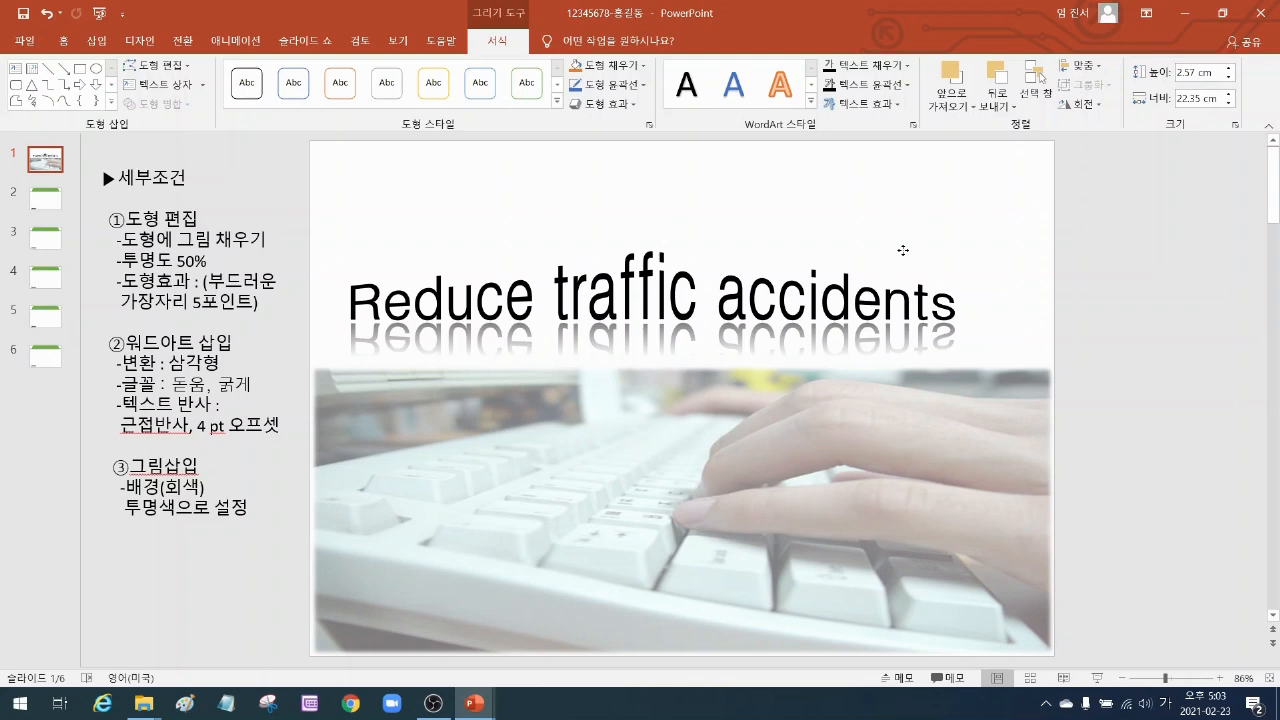
pyautogui.moveTo(902, 250); pyautogui.dragTo(902, 250)
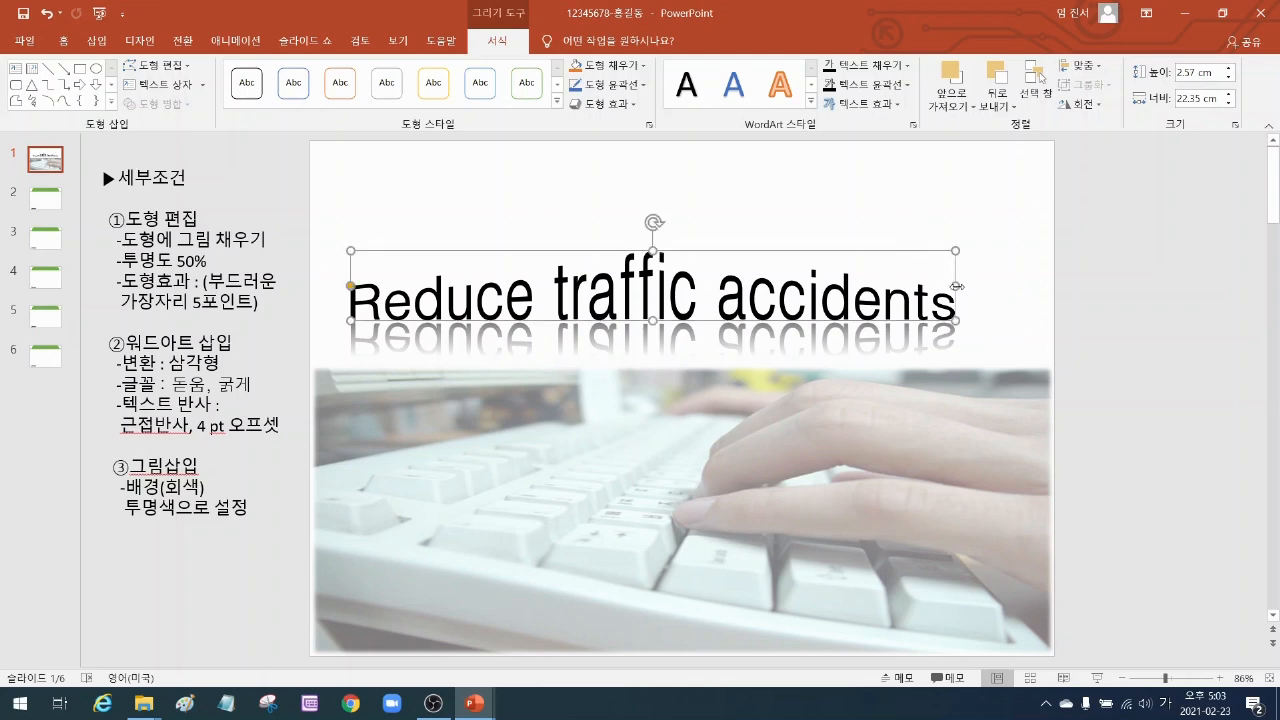
pyautogui.moveTo(958, 287); pyautogui.dragTo(1017, 287)
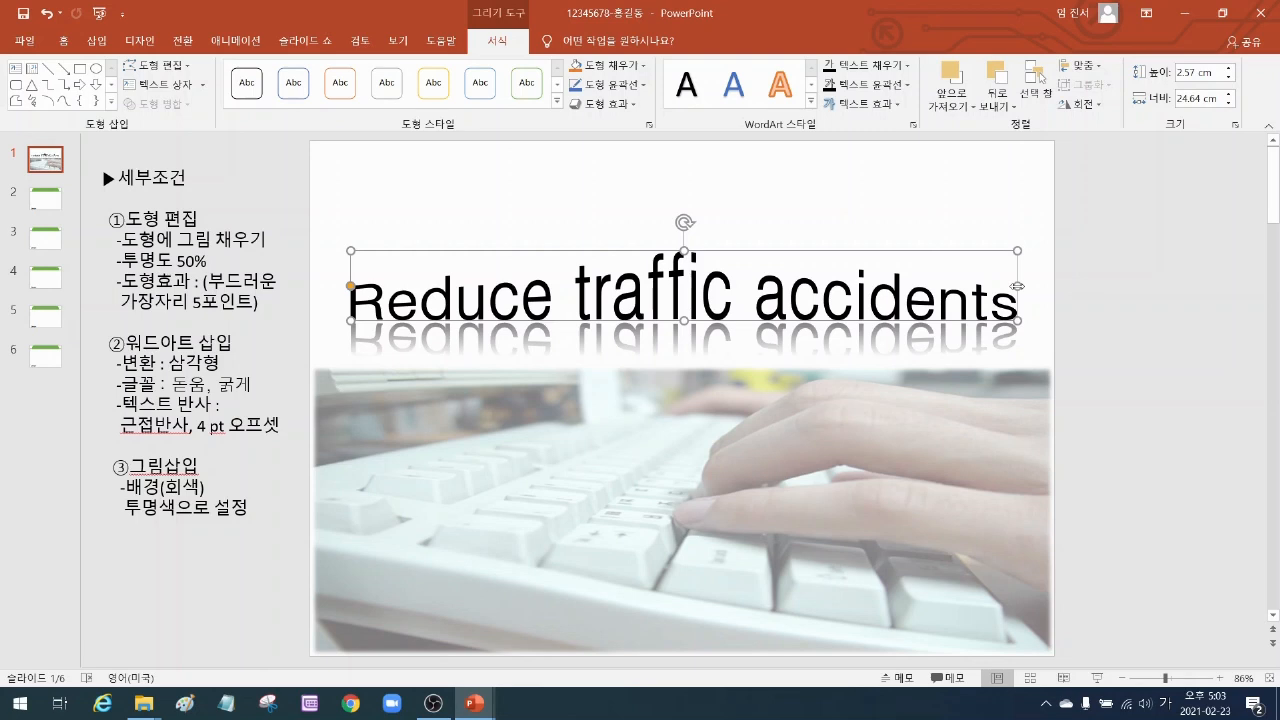
pyautogui.click(1121, 408)
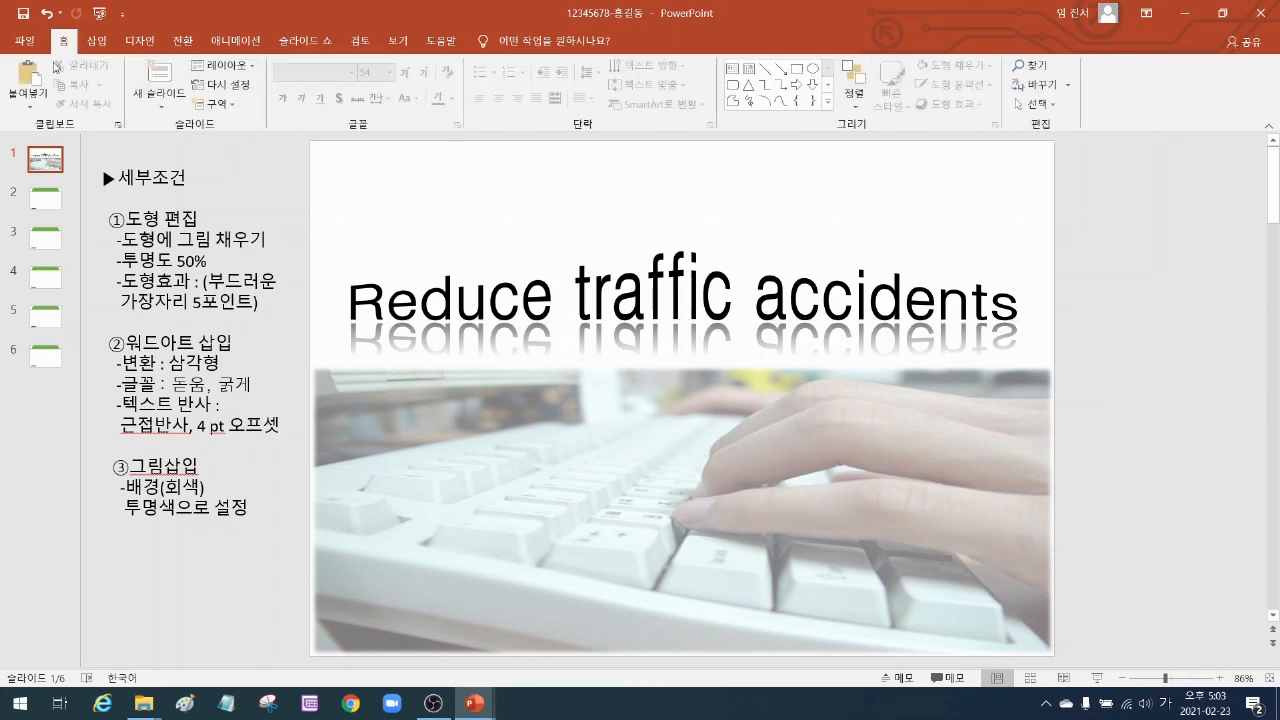
# Step: Insert the picture 로고2 from the ITQ > Picture folder in 문서 onto slide 1
pyautogui.click(94, 46)
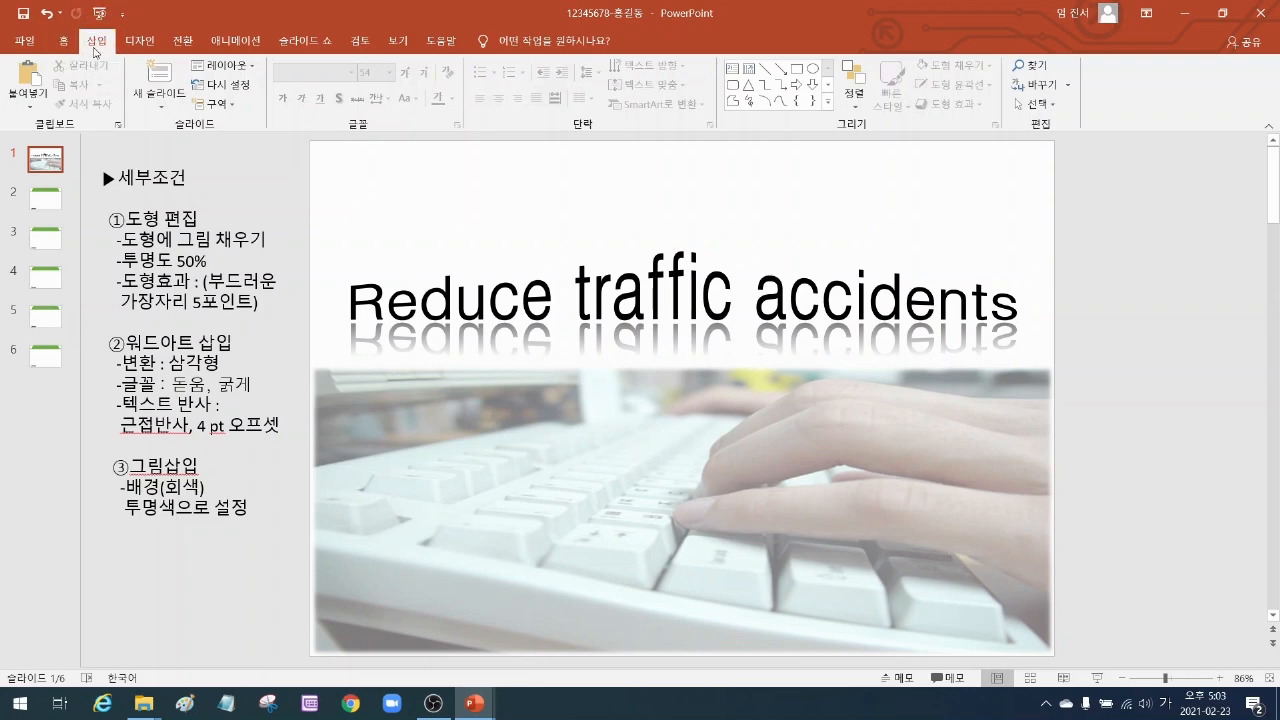
pyautogui.click(145, 95)
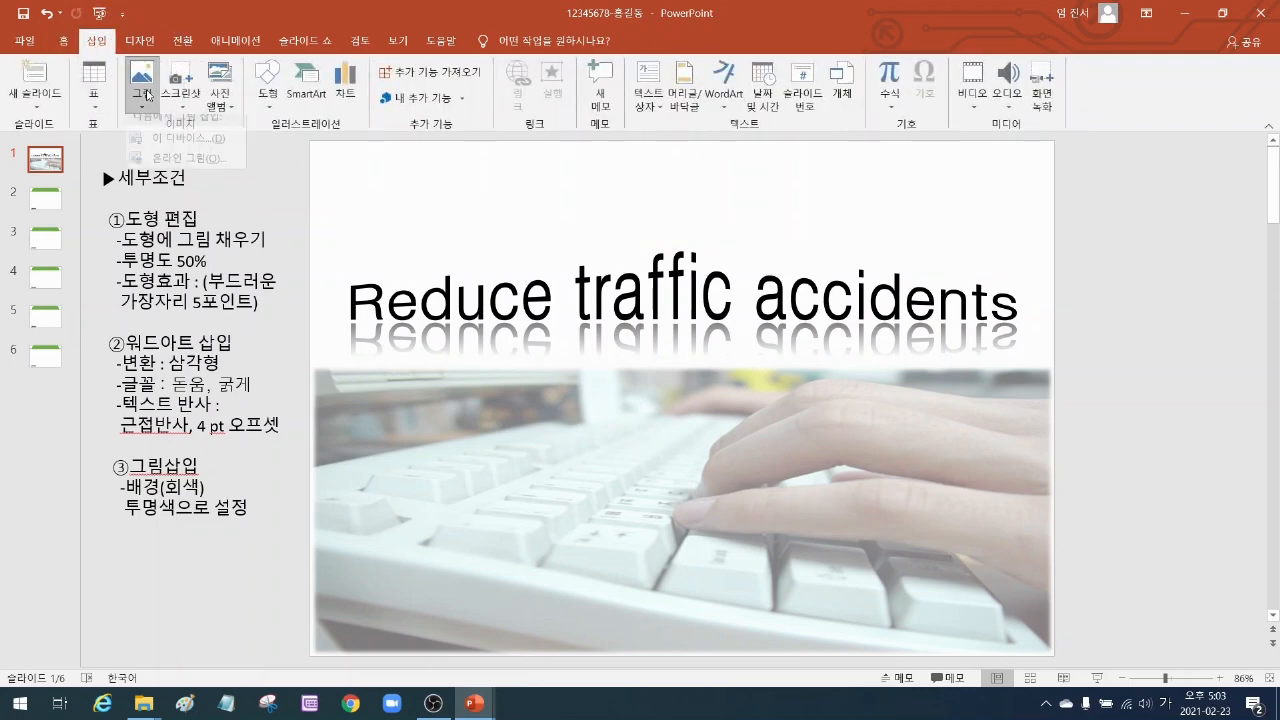
pyautogui.click(183, 148)
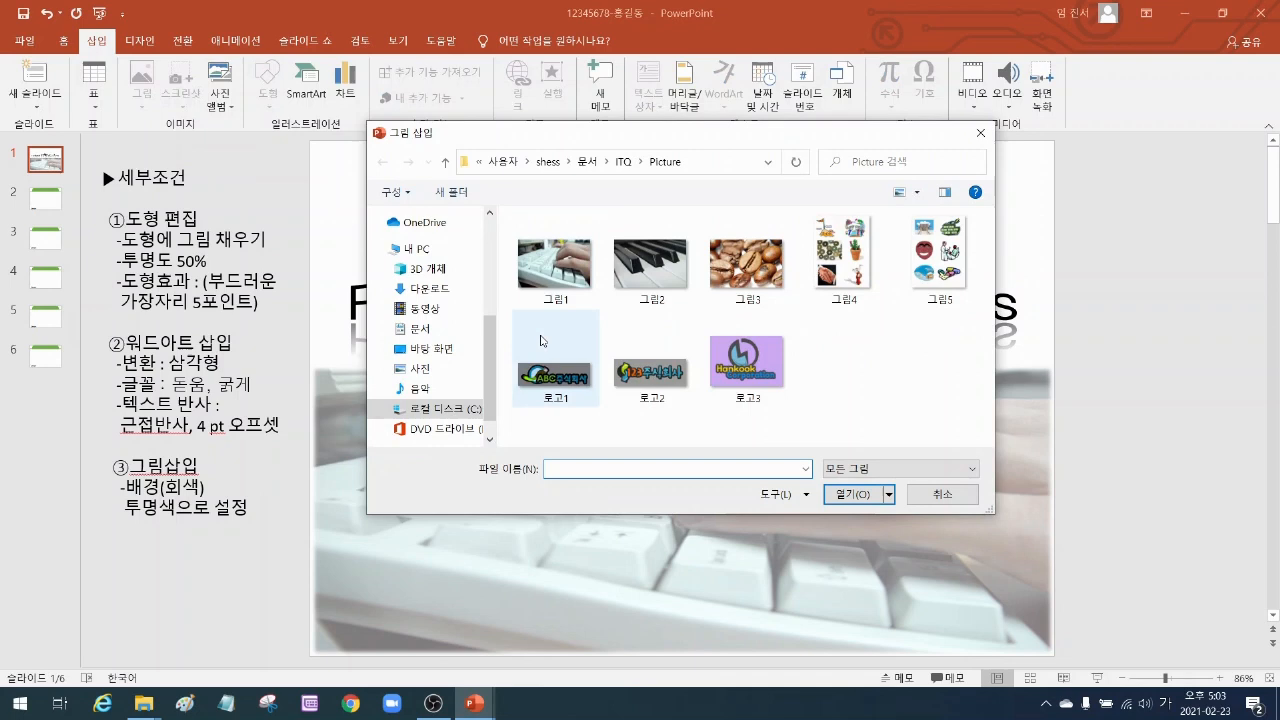
pyautogui.click(421, 330)
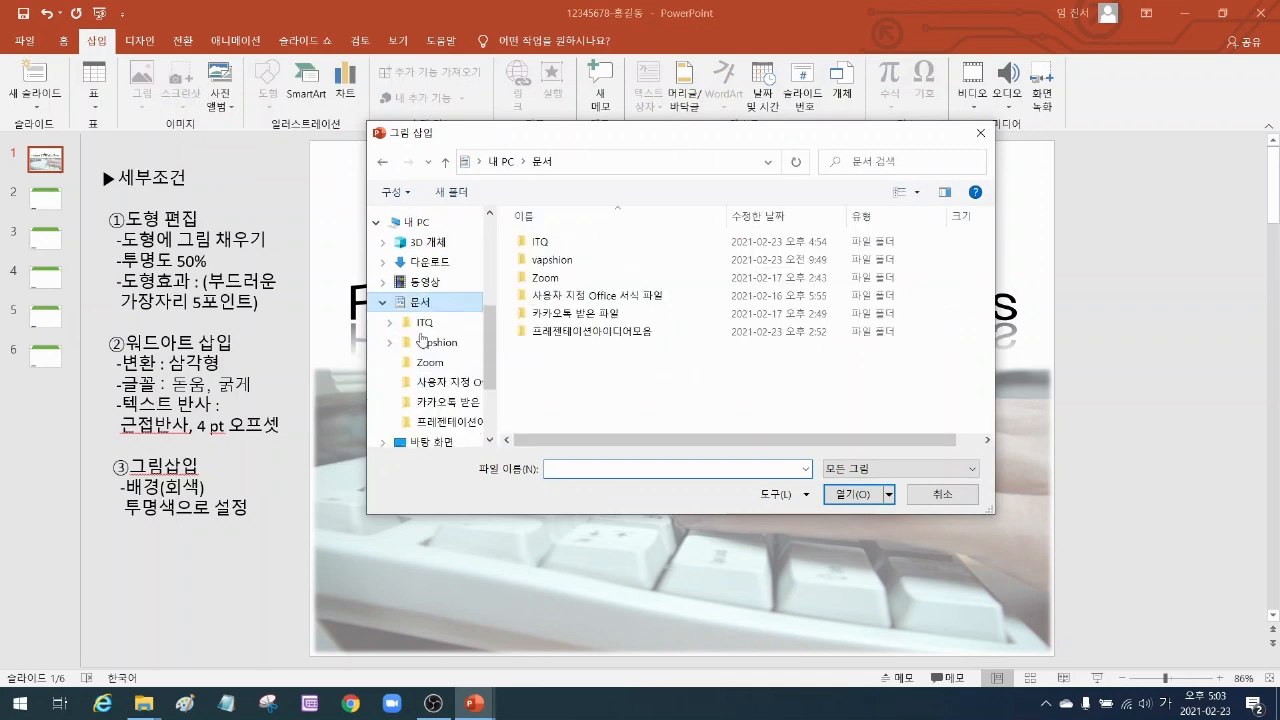
pyautogui.doubleClick(545, 242)
pyautogui.doubleClick(566, 248)
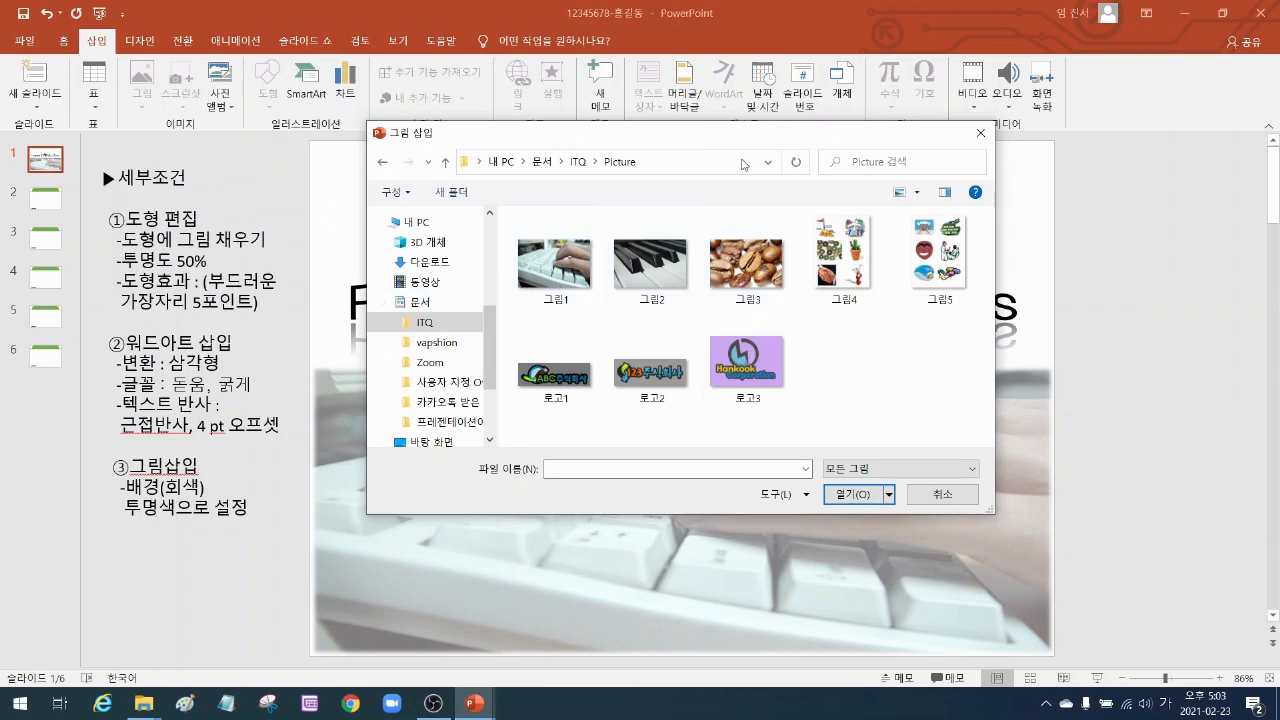
pyautogui.click(659, 374)
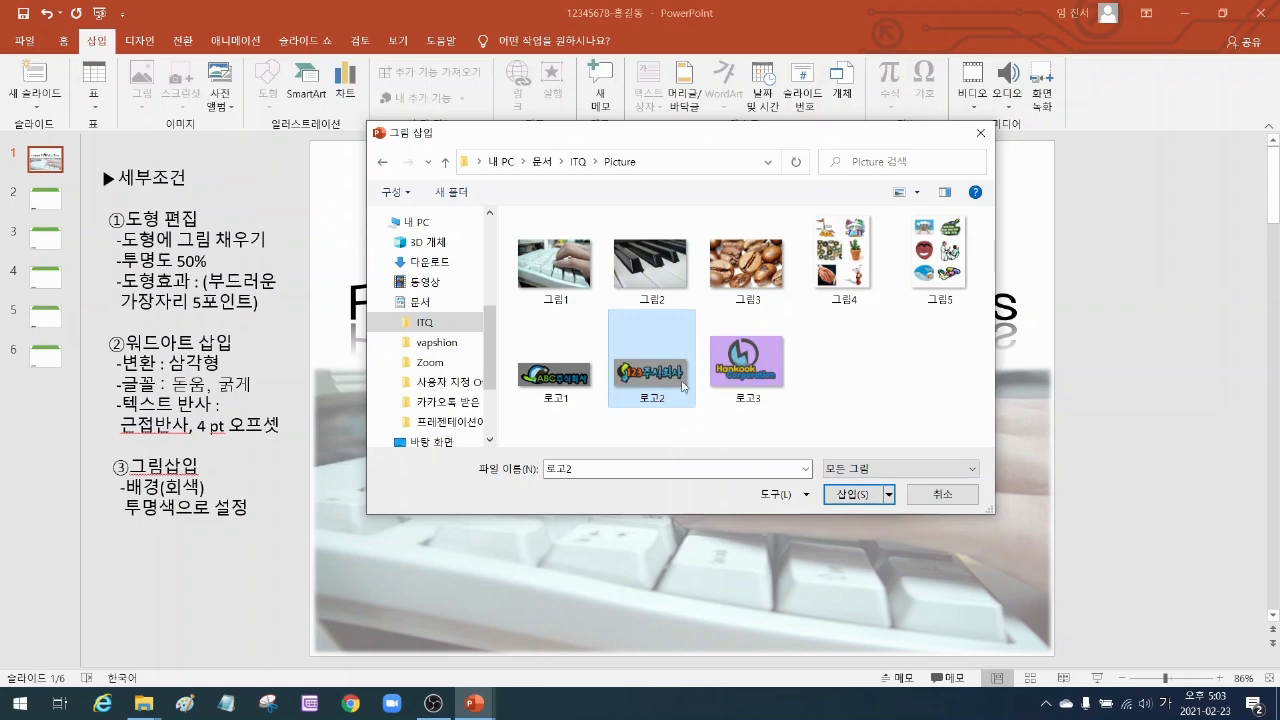
pyautogui.click(859, 497)
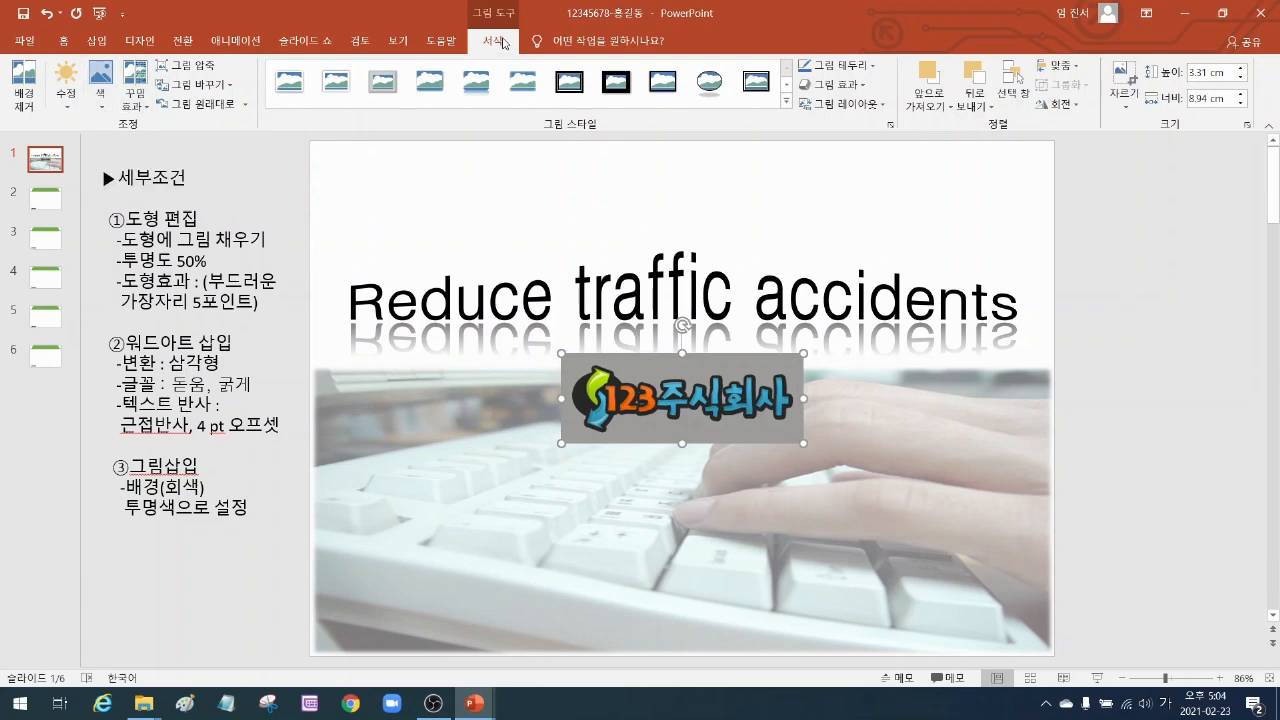
# Step: Make the logo's gray background transparent with the Set Transparent Color (투명한 색 설정) command
pyautogui.press('ctrl')
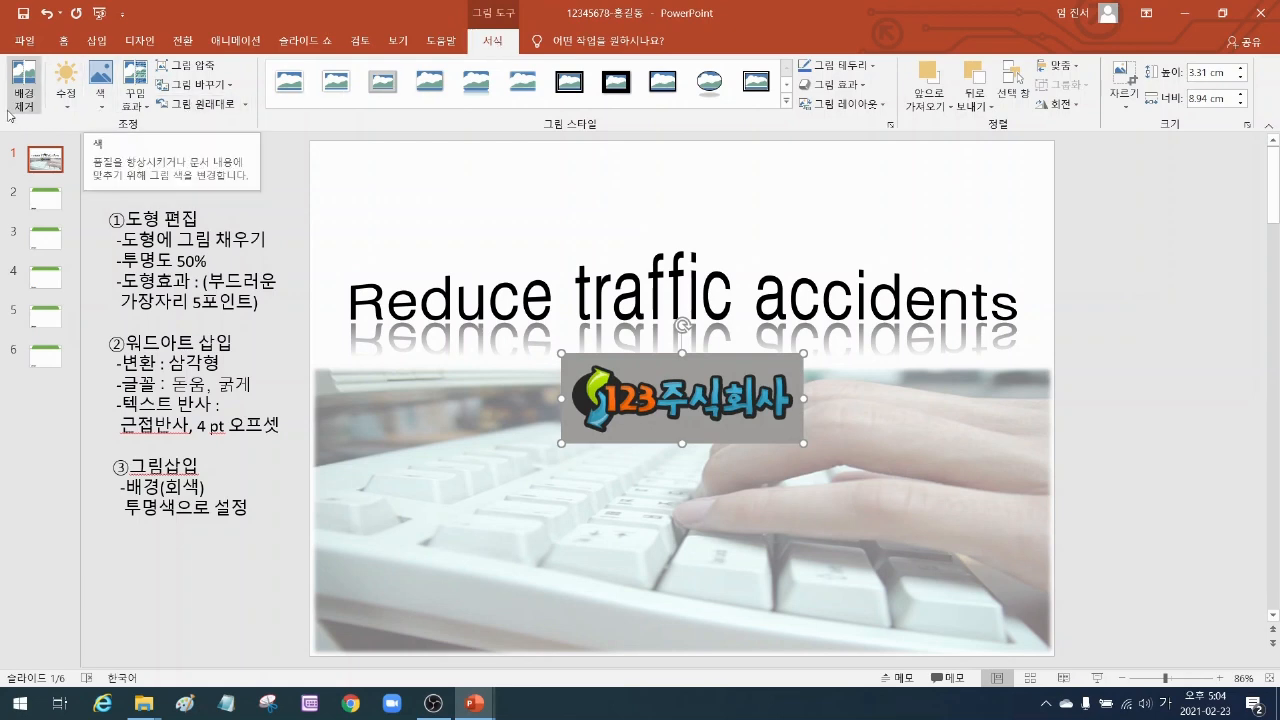
pyautogui.click(102, 106)
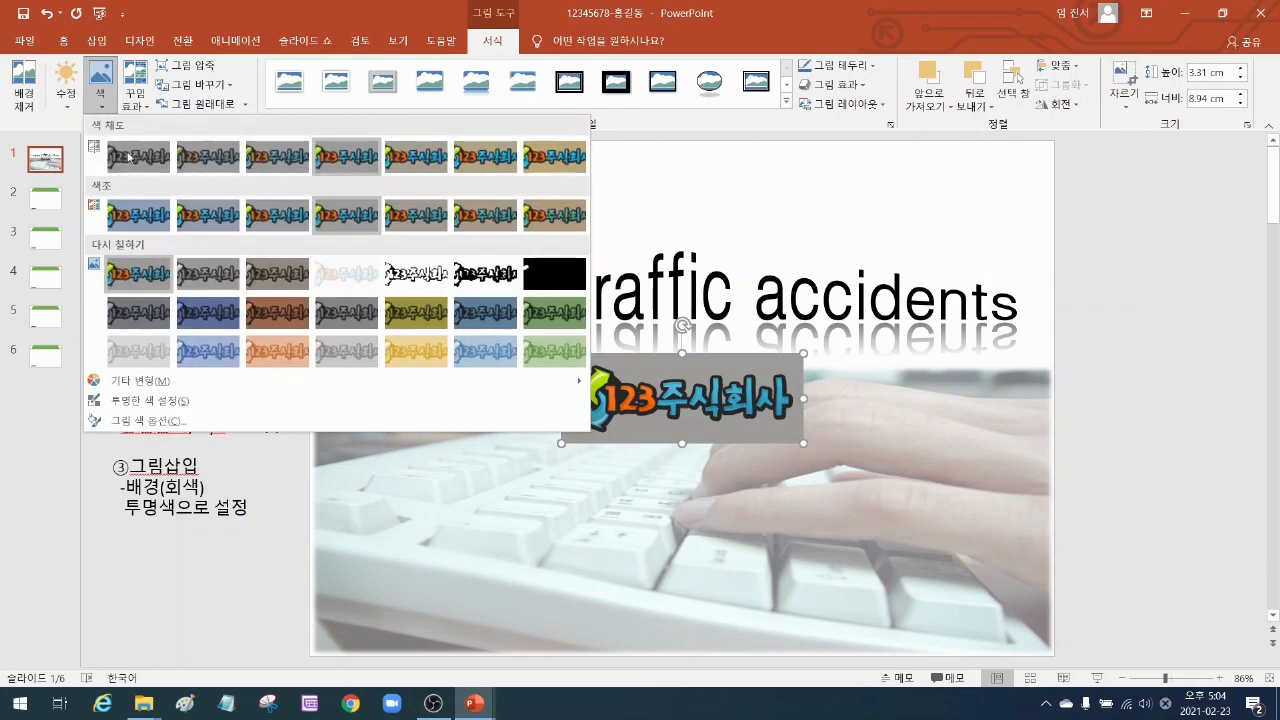
pyautogui.click(152, 402)
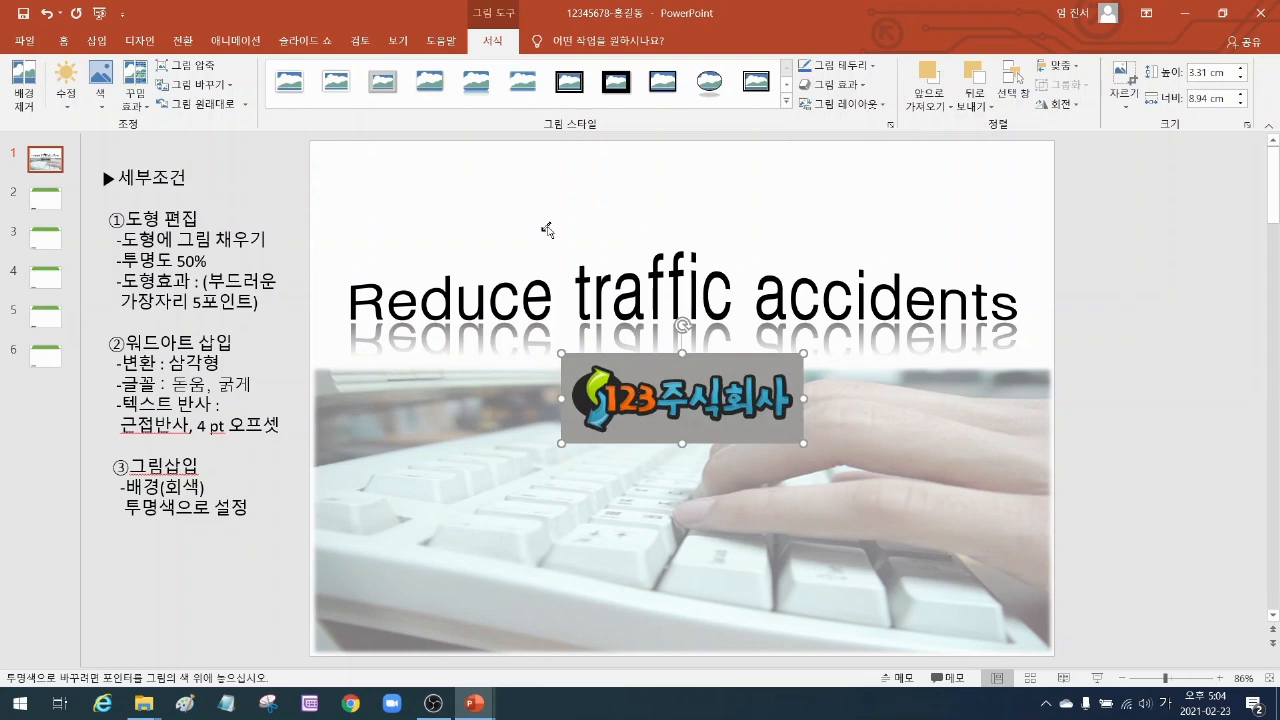
pyautogui.click(655, 363)
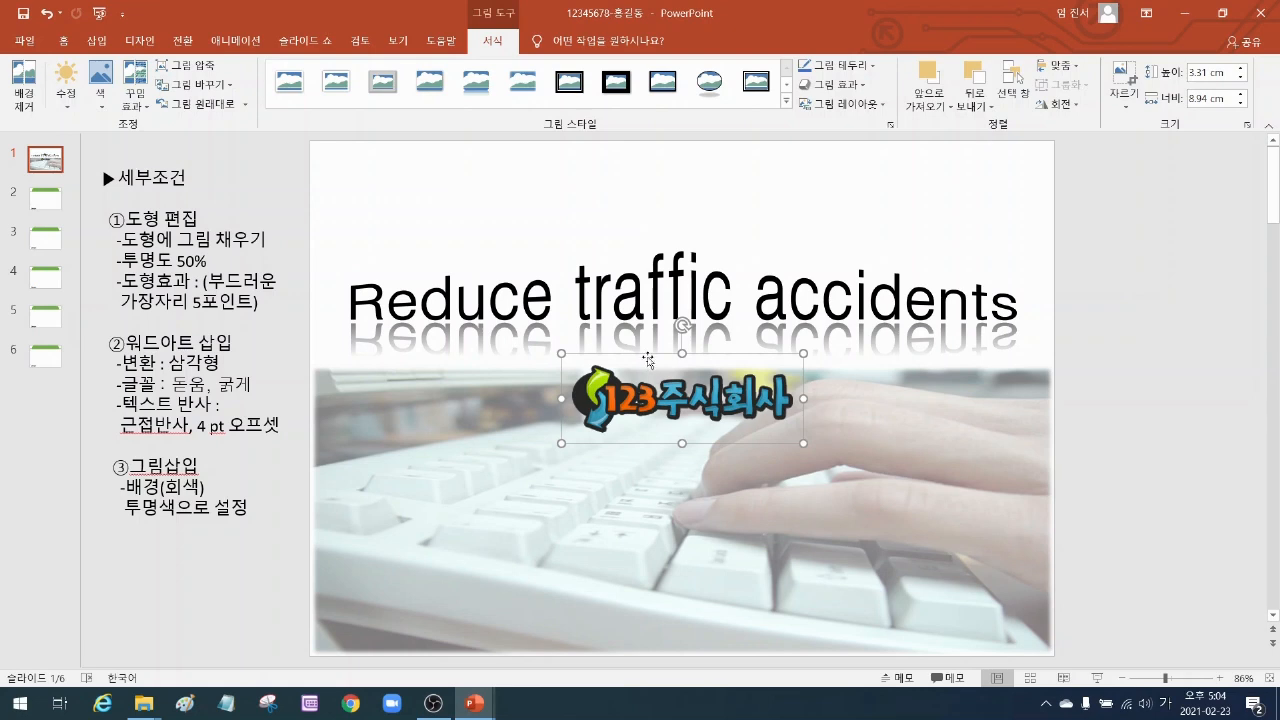
# Step: Place the logo near the slide's upper-right corner and shrink it to about 3.04 cm high by 7.35 cm wide
pyautogui.moveTo(650, 355); pyautogui.dragTo(905, 139)
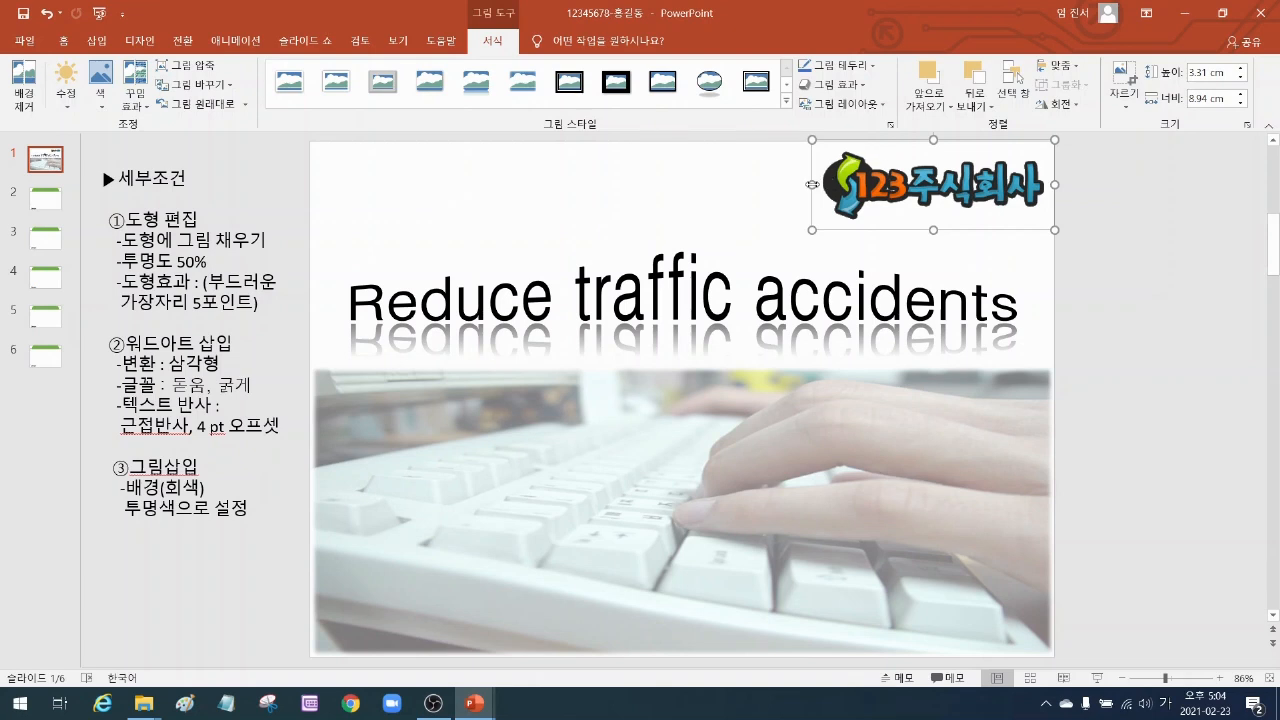
pyautogui.moveTo(812, 184)
pyautogui.mouseDown()
pyautogui.moveTo(855, 184)
pyautogui.moveTo(829, 191)
pyautogui.mouseUp()
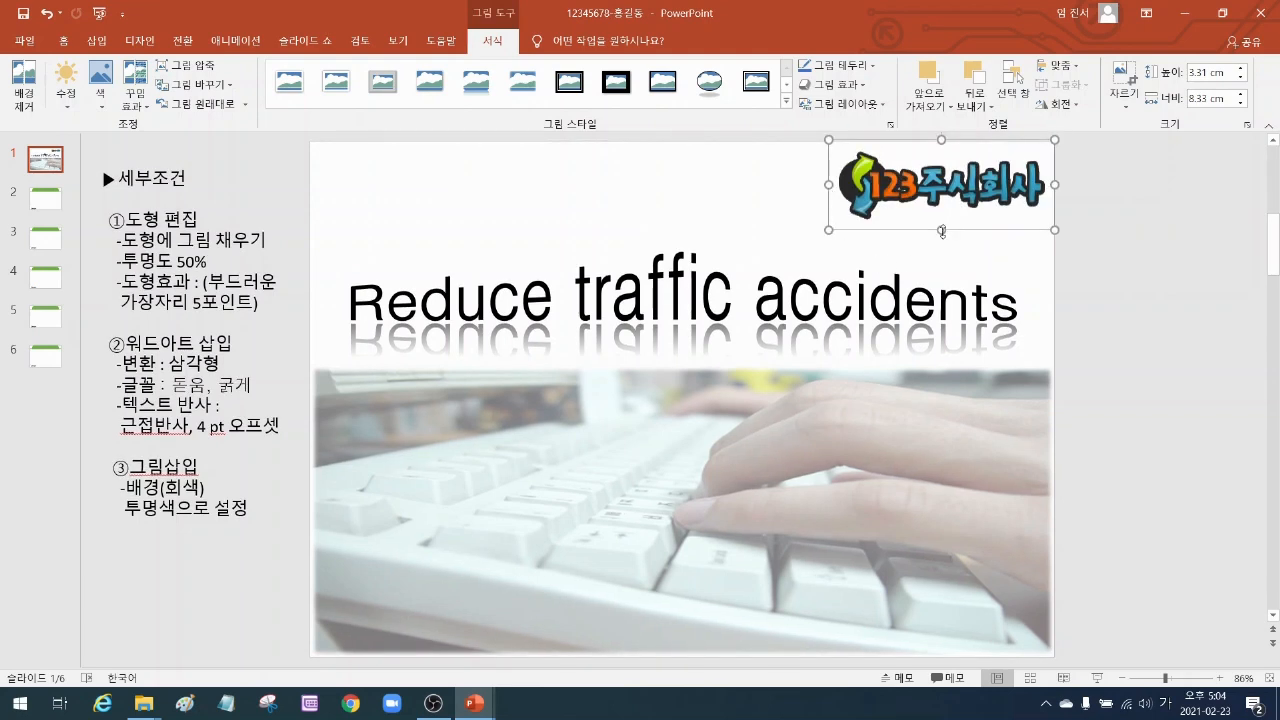
pyautogui.moveTo(941, 230); pyautogui.dragTo(941, 221)
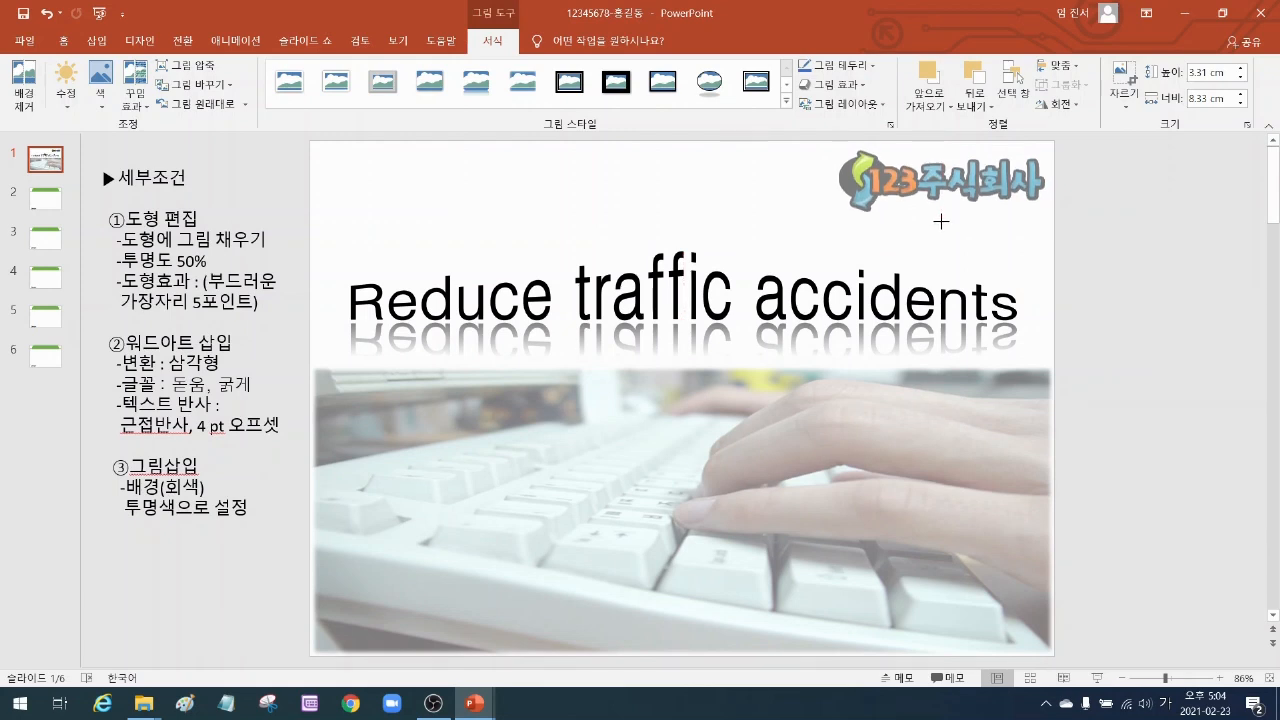
pyautogui.moveTo(941, 221); pyautogui.dragTo(941, 221)
pyautogui.moveTo(1020, 187); pyautogui.dragTo(998, 184)
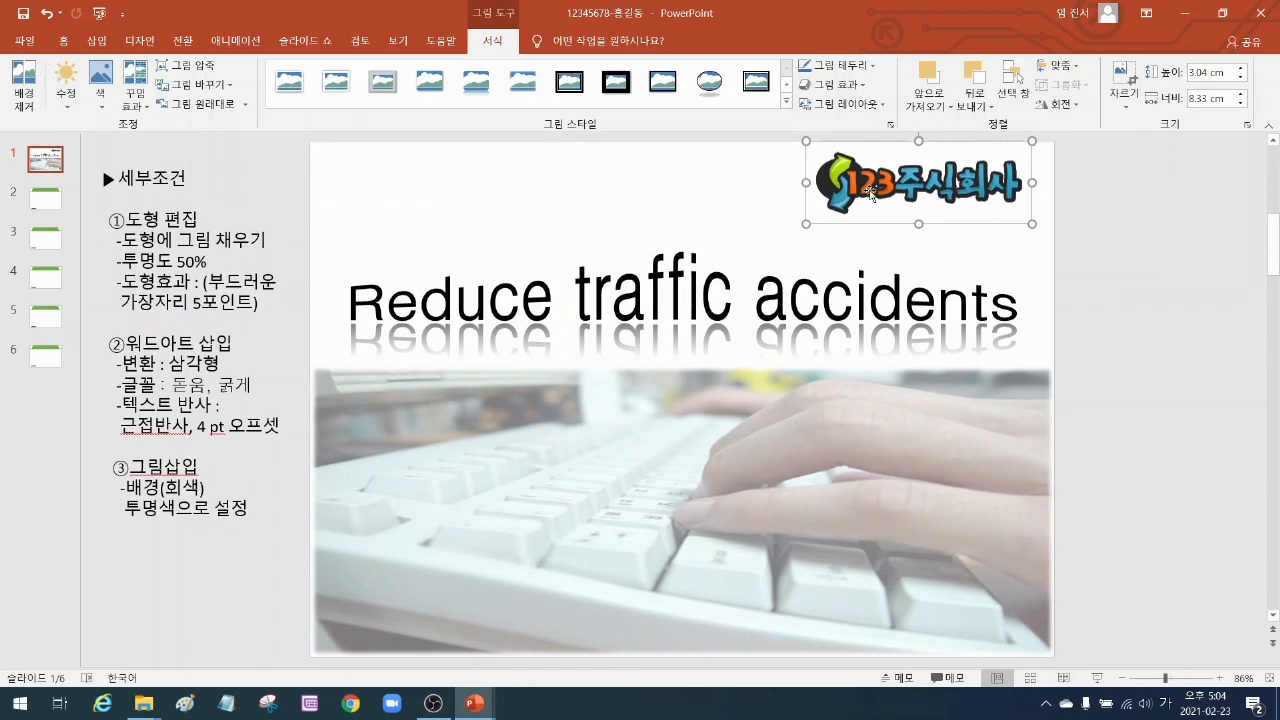
pyautogui.moveTo(804, 181); pyautogui.dragTo(830, 183)
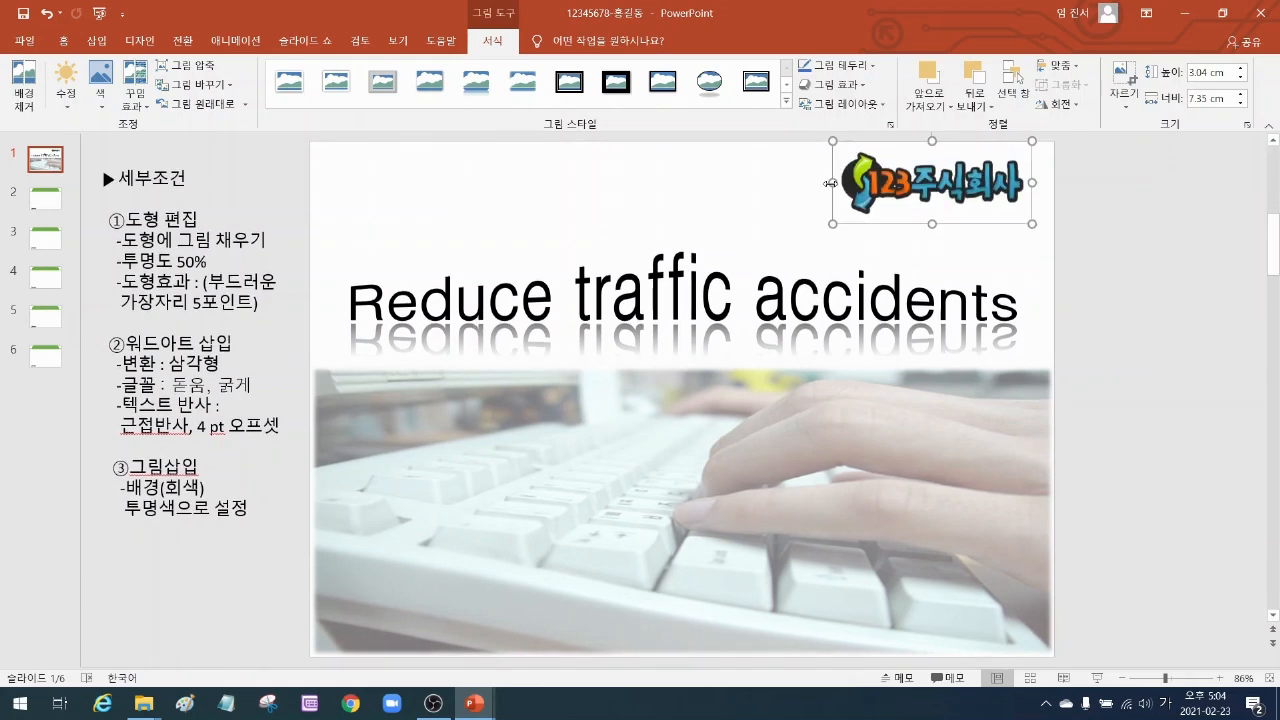